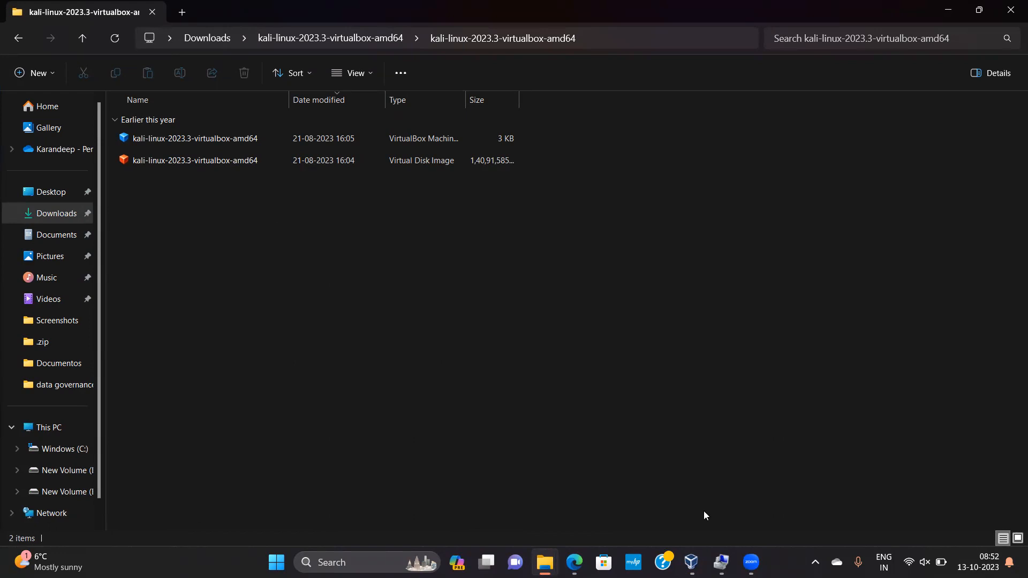
Switch to Oracle VM VirtualBox Manager and show its global tools page
mouse_move(750, 560)
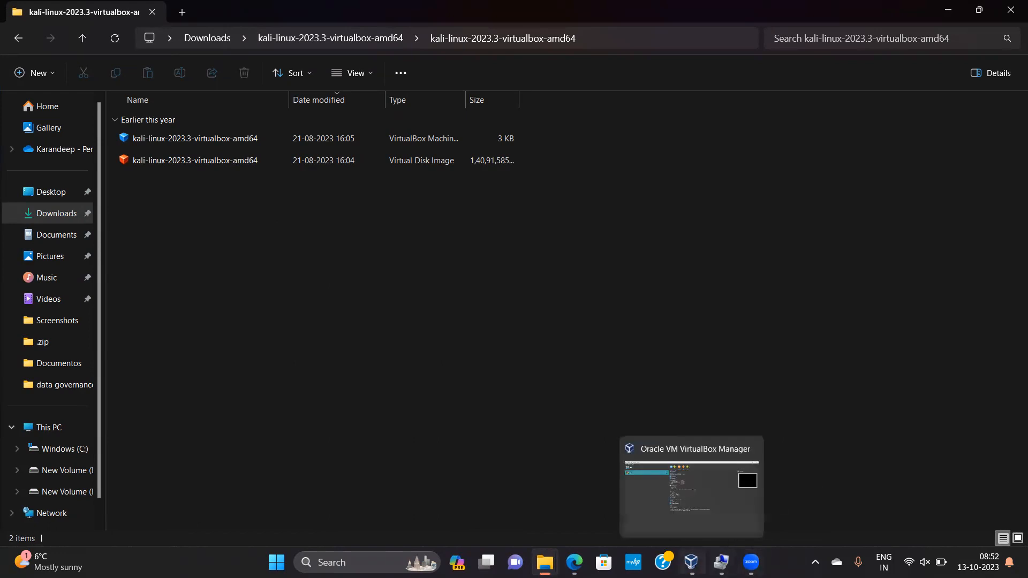
left_click(645, 490)
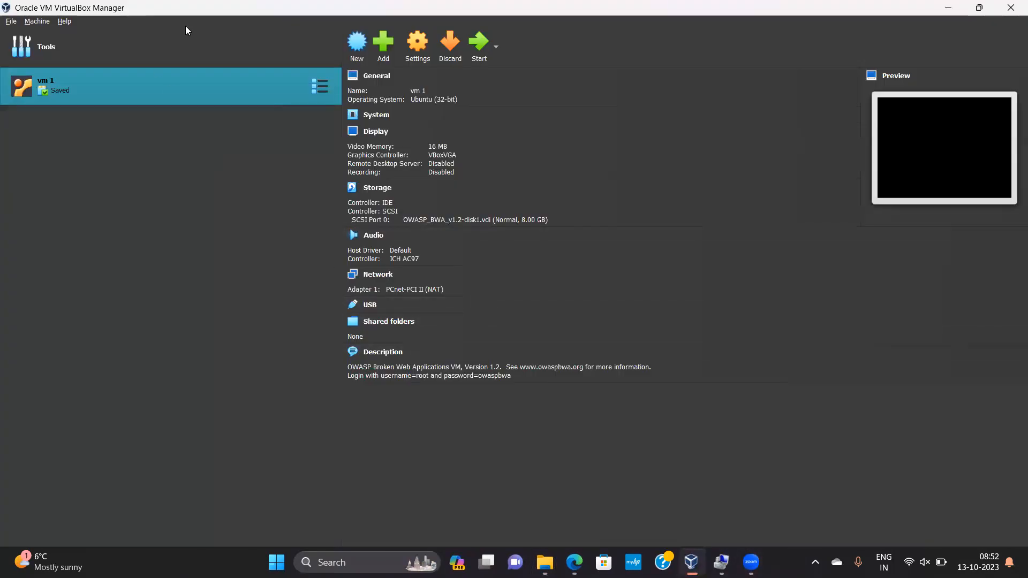
left_click(111, 46)
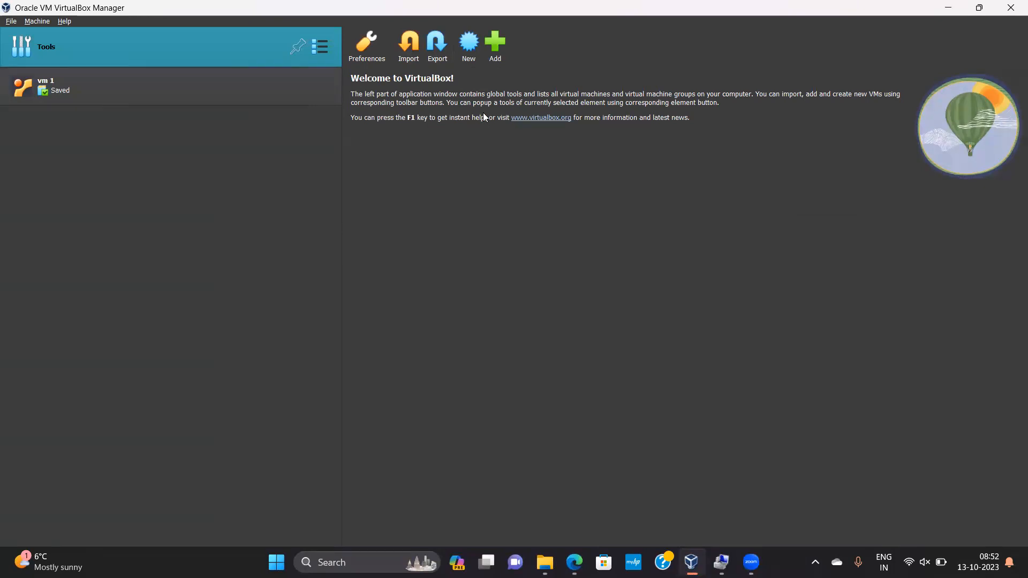
left_click(409, 44)
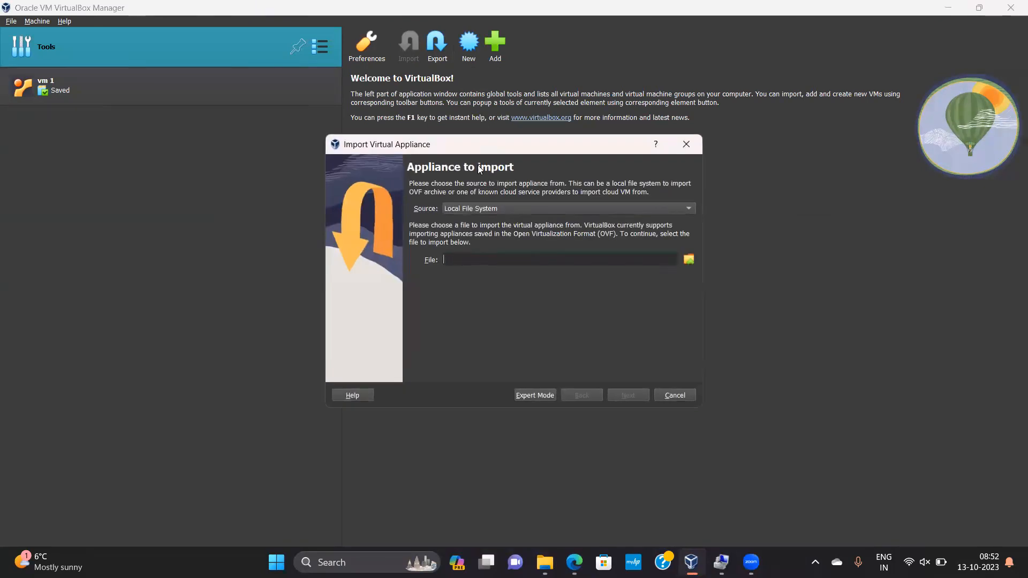
left_click(690, 260)
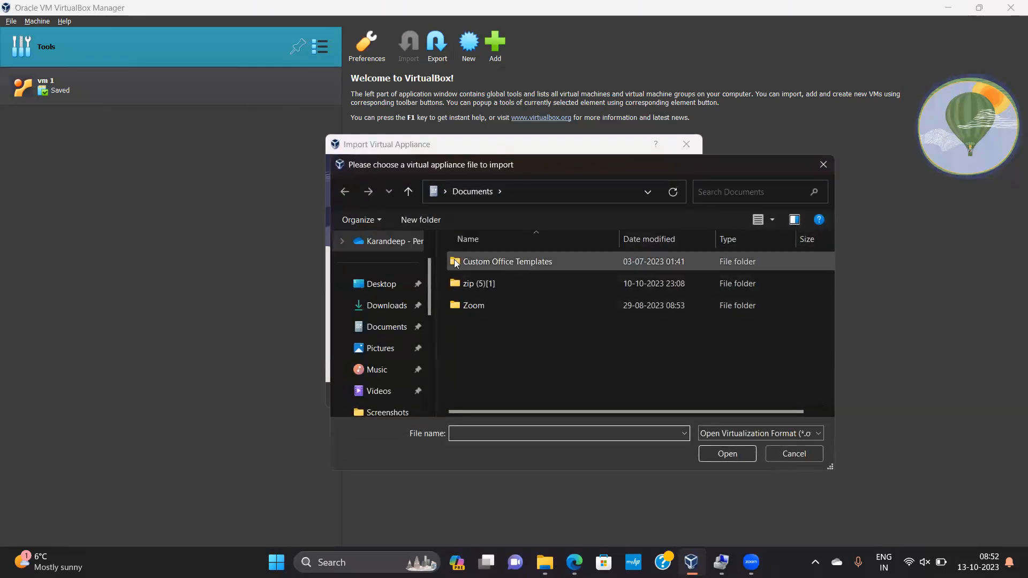
left_click(394, 306)
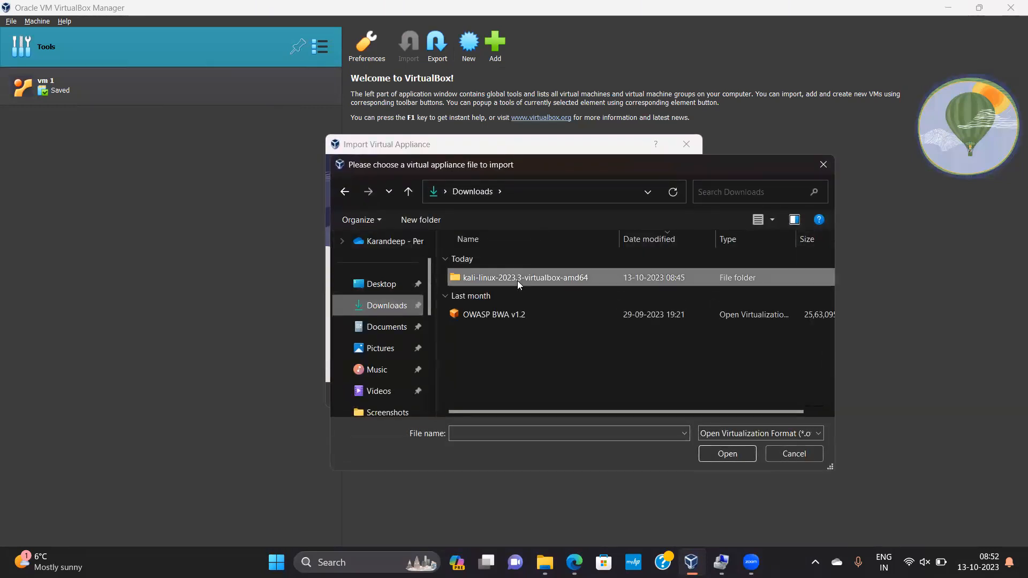
double_click(517, 281)
double_click(519, 277)
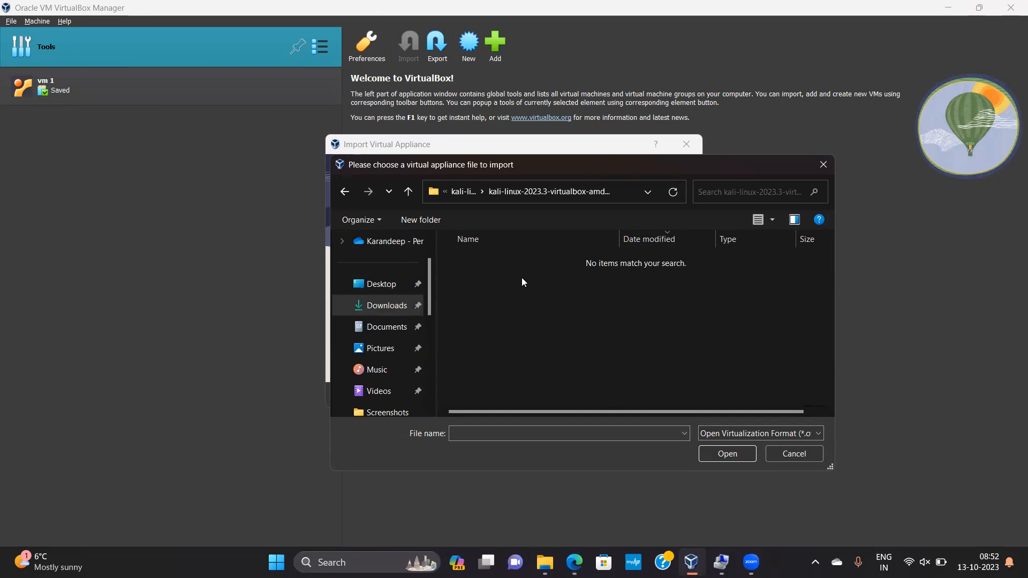
left_click(766, 434)
left_click(766, 434)
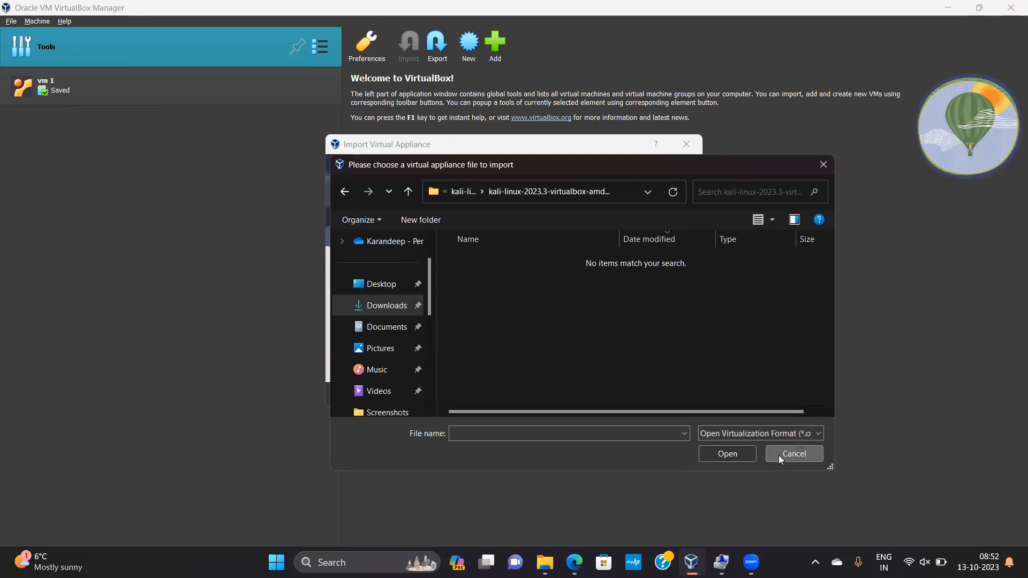
left_click(778, 455)
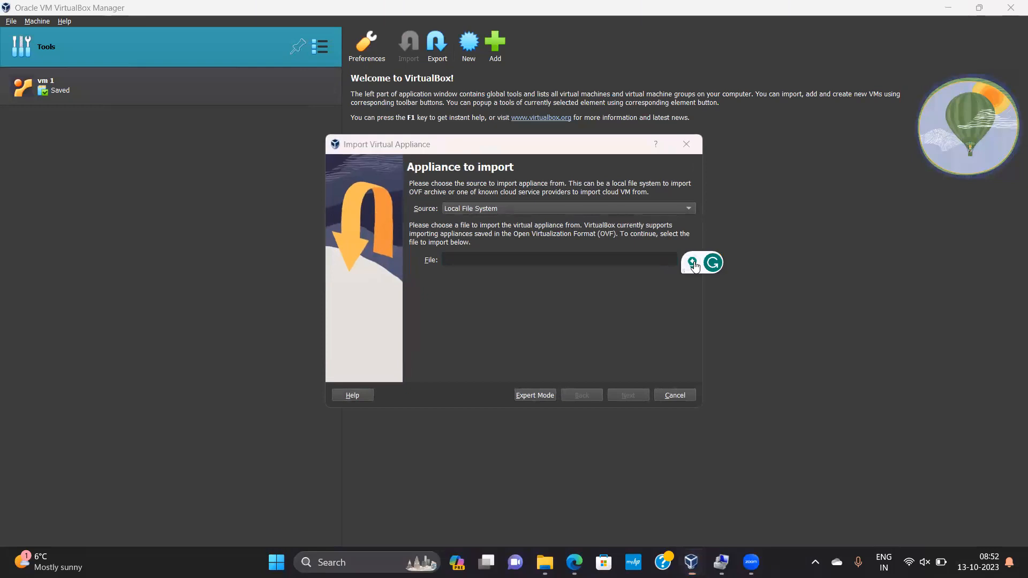
left_click(693, 263)
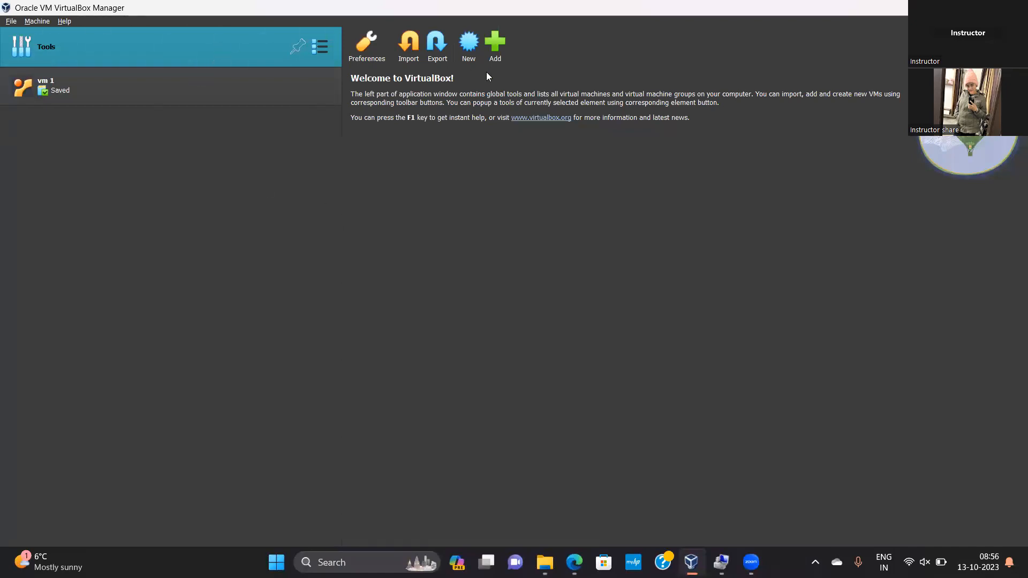
Add the existing kali-linux-2023.3-virtualbox-amd64 virtual machine from its nested folder in Downloads
left_click(492, 49)
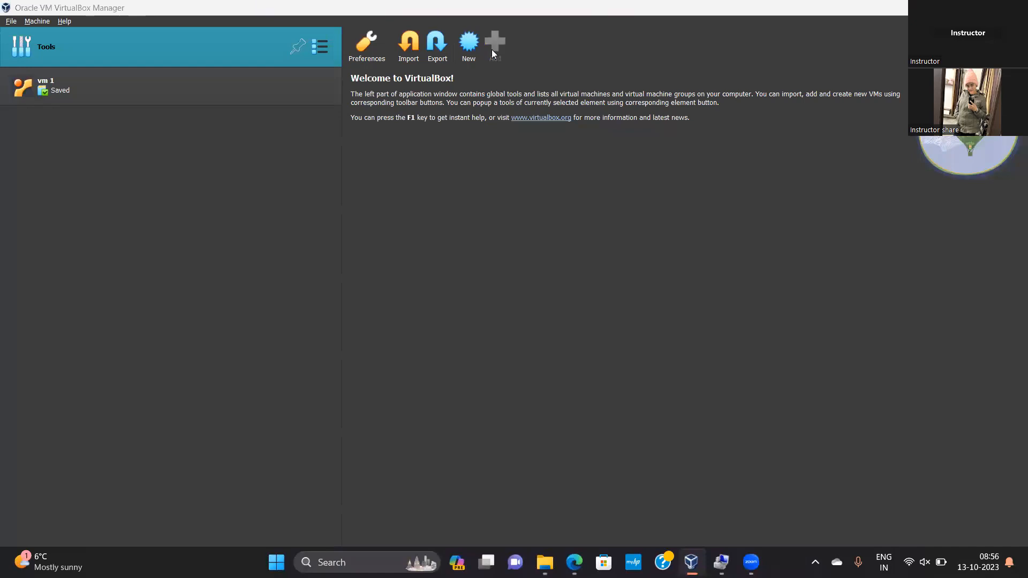
left_click(61, 168)
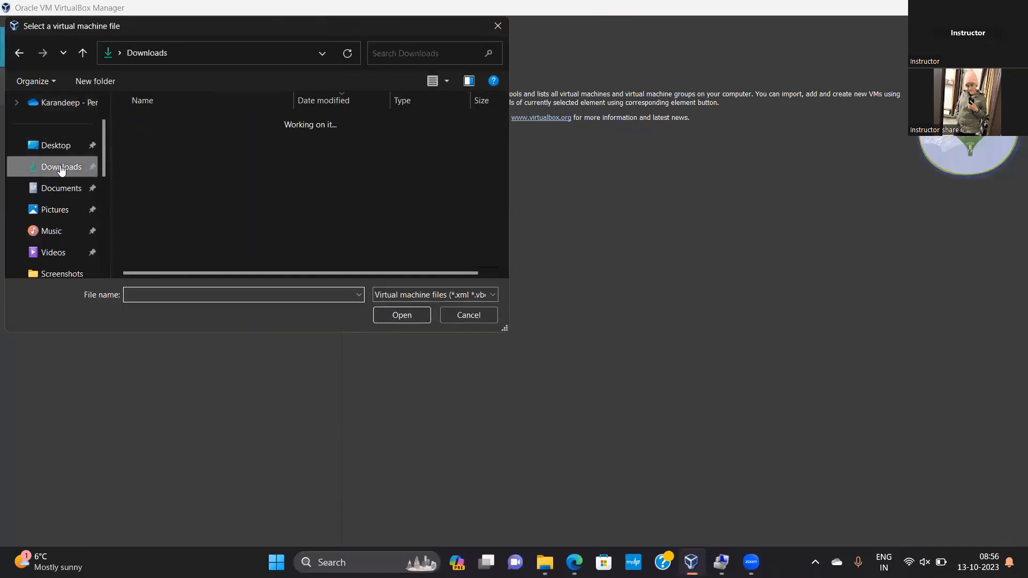
double_click(187, 140)
double_click(188, 139)
left_click(188, 139)
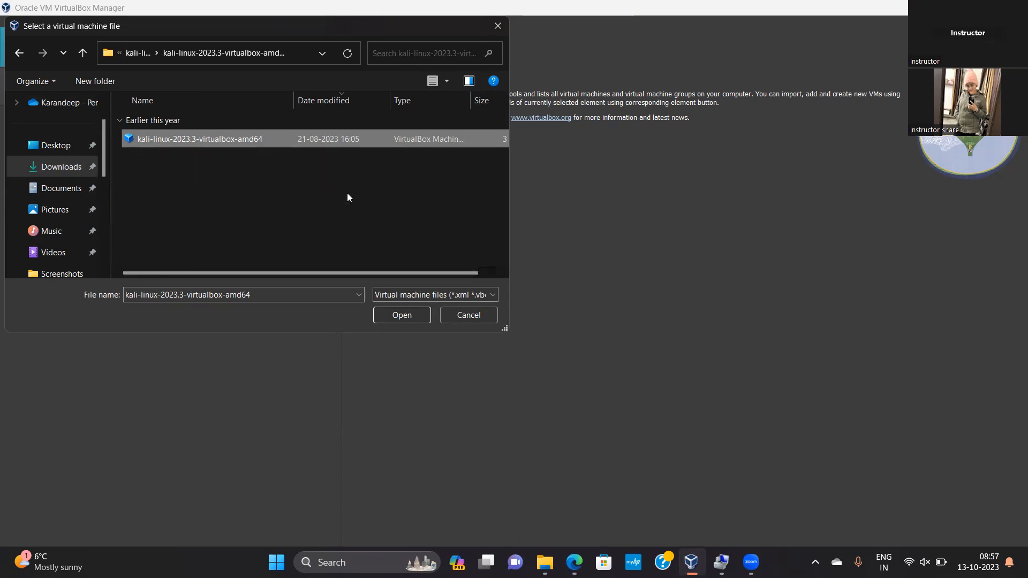
left_click(407, 316)
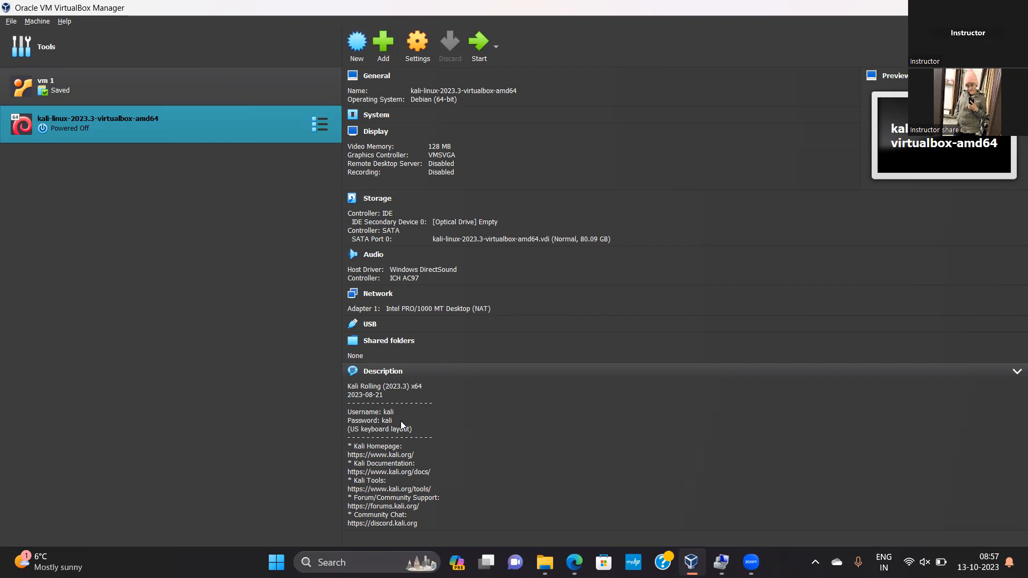
Check vm 1's network adapter and set the Kali machine's Adapter 1 type to PCnet-PCI II (Am79C970A), keeping it attached to NAT
left_click(230, 95)
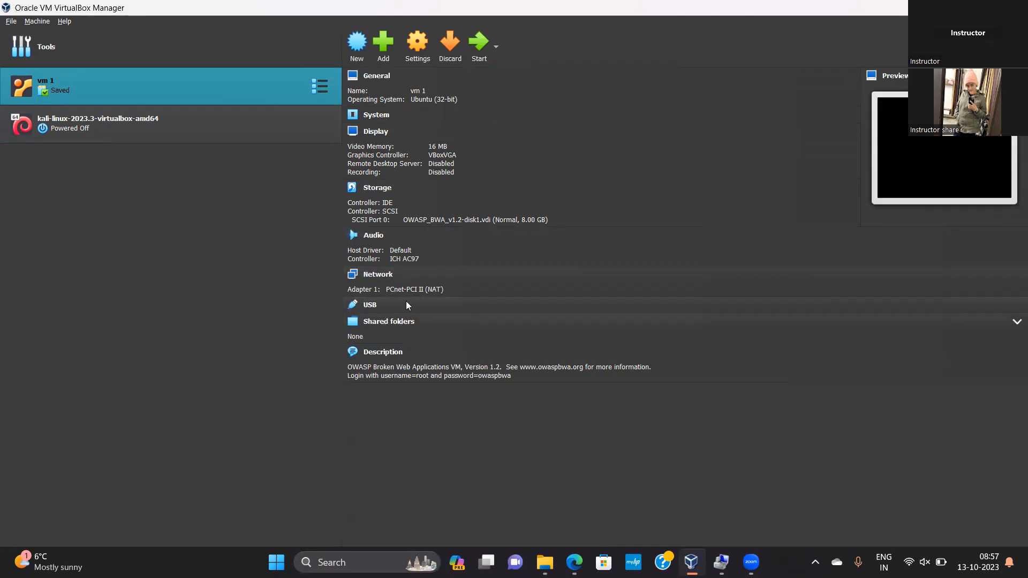
left_click(163, 118)
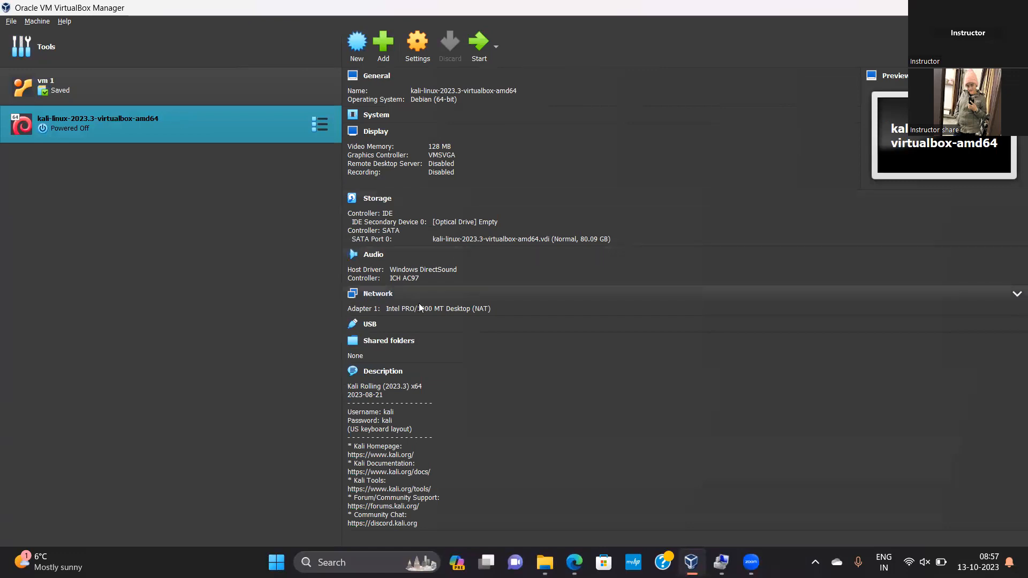
left_click(423, 33)
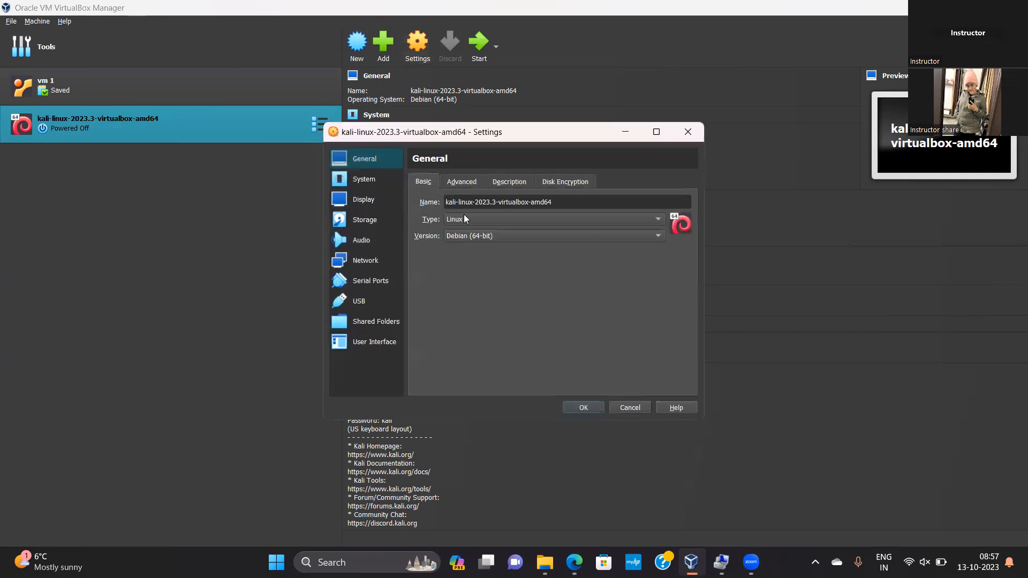
left_click(472, 182)
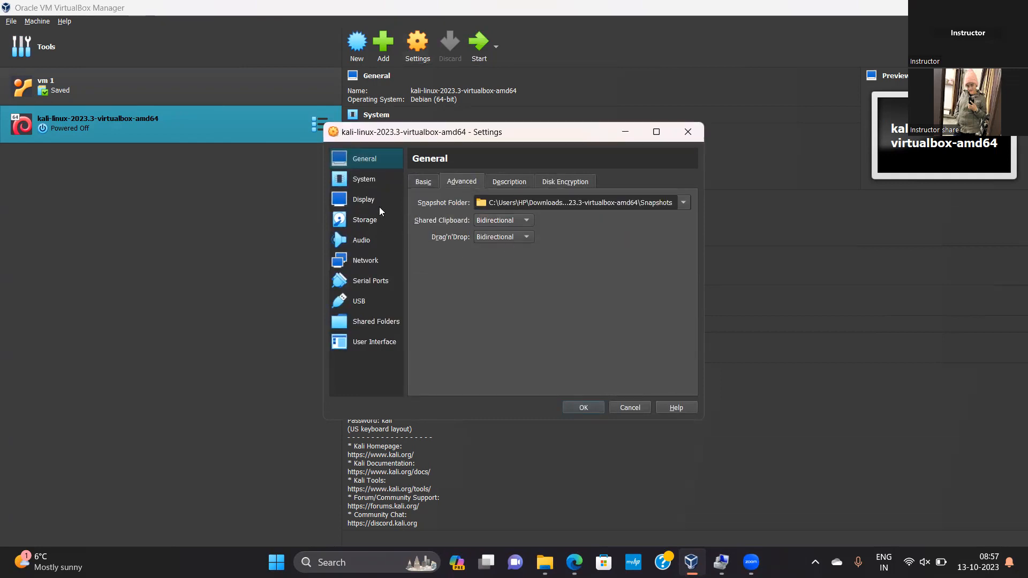
left_click(353, 268)
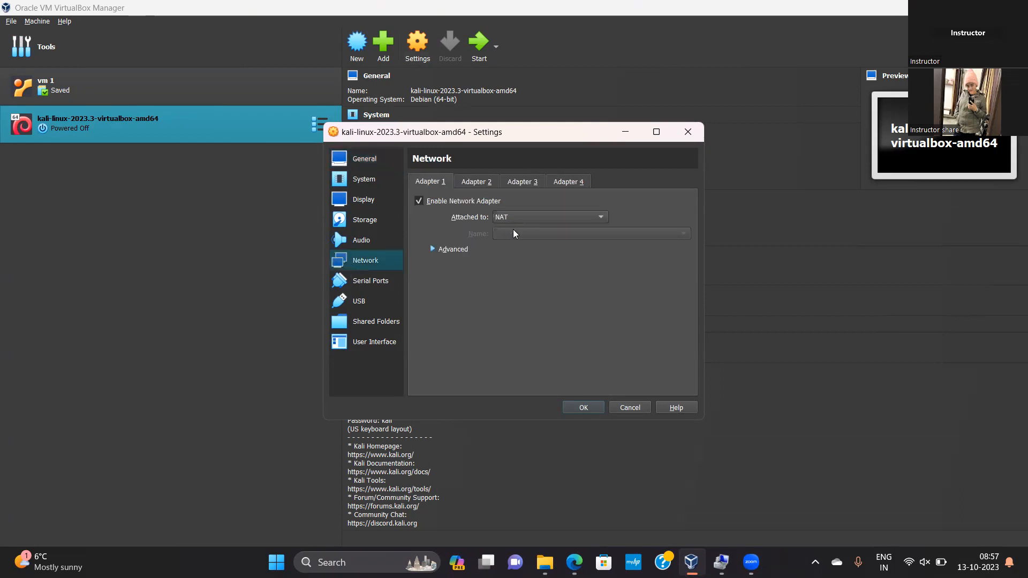
left_click(464, 252)
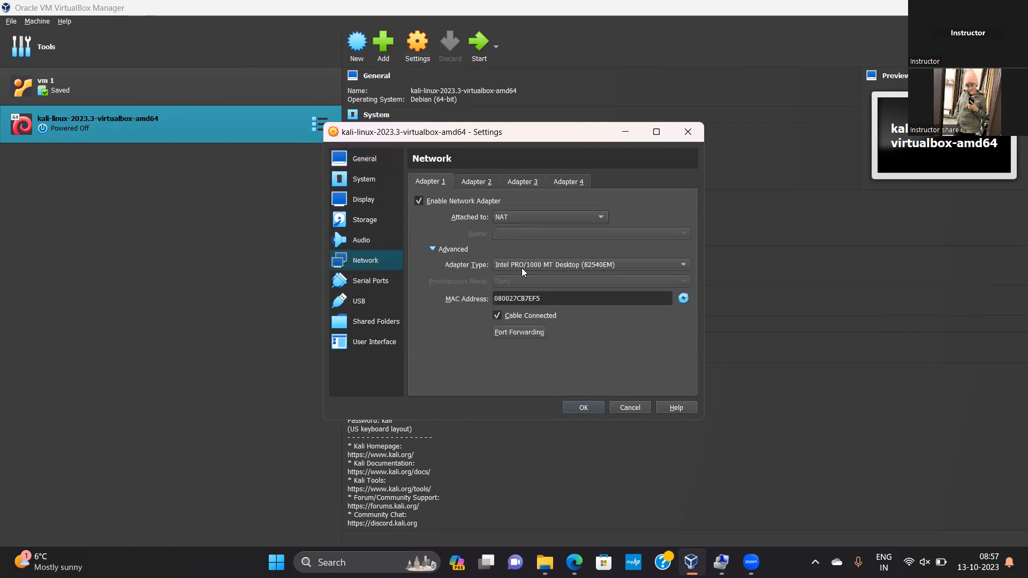
left_click(538, 267)
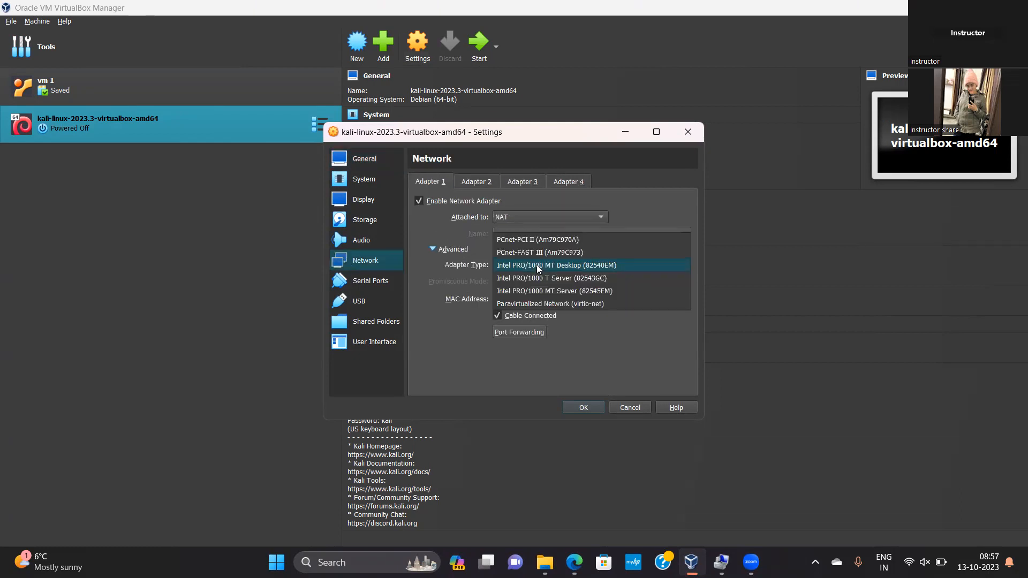
left_click(546, 239)
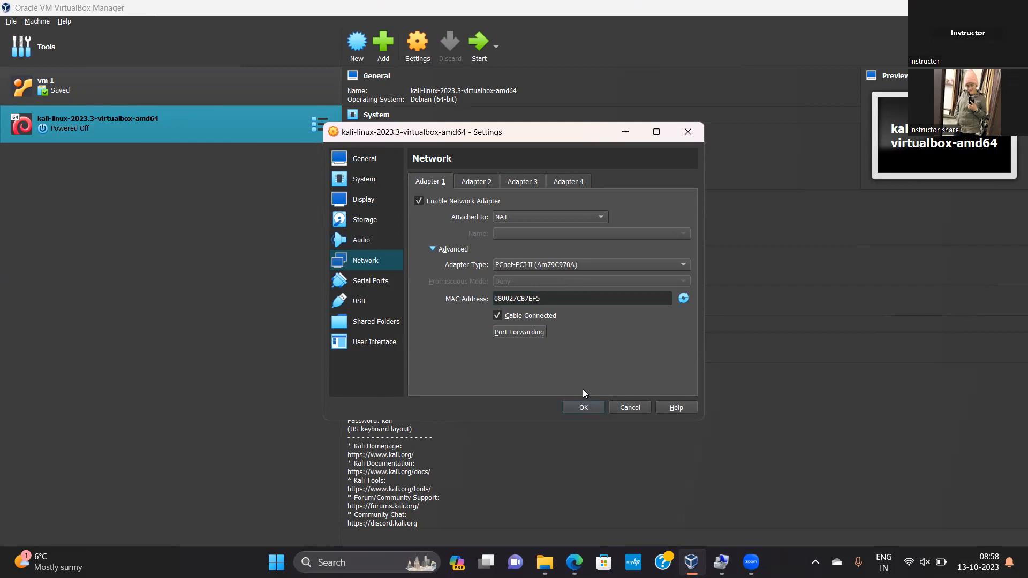
left_click(577, 408)
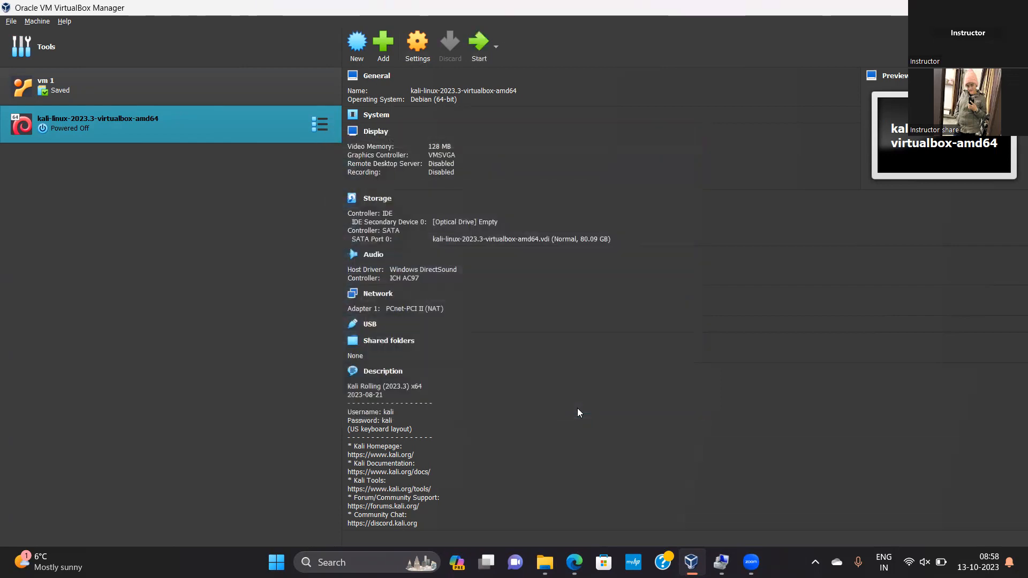
Start the Kali virtual machine, dismiss the keyboard capture notice and maximize its window
left_click(482, 47)
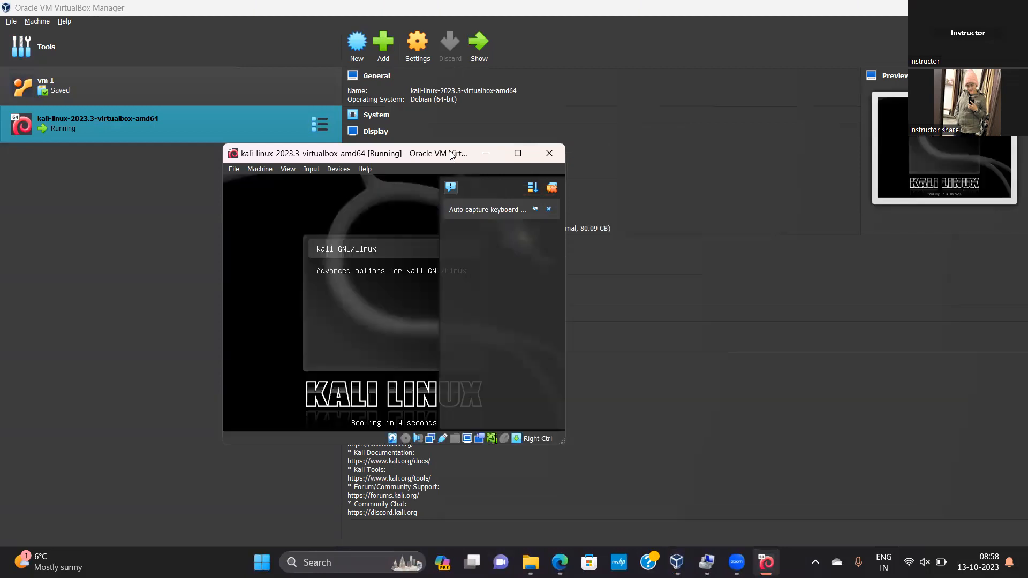
left_click(549, 209)
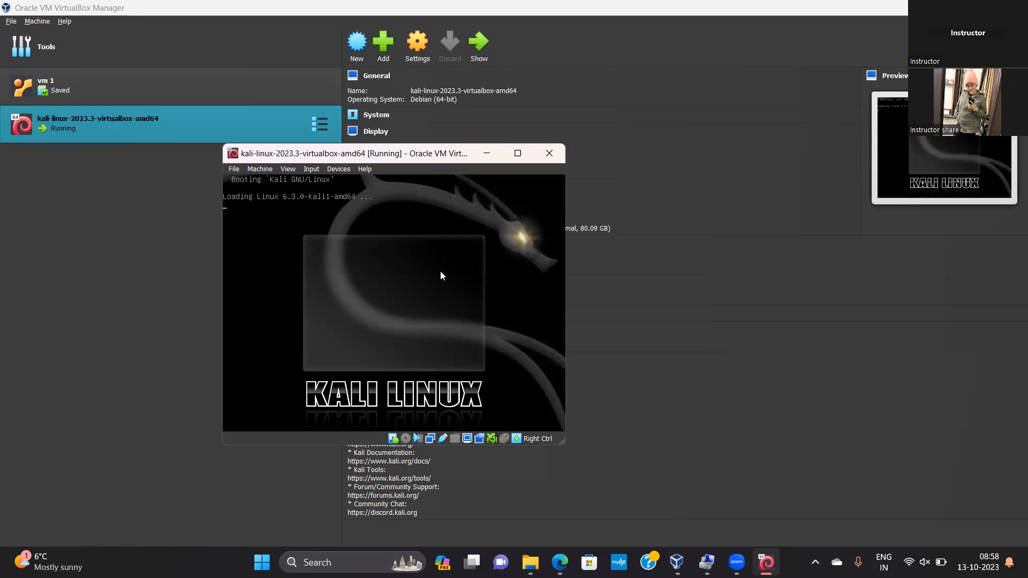
left_click(518, 154)
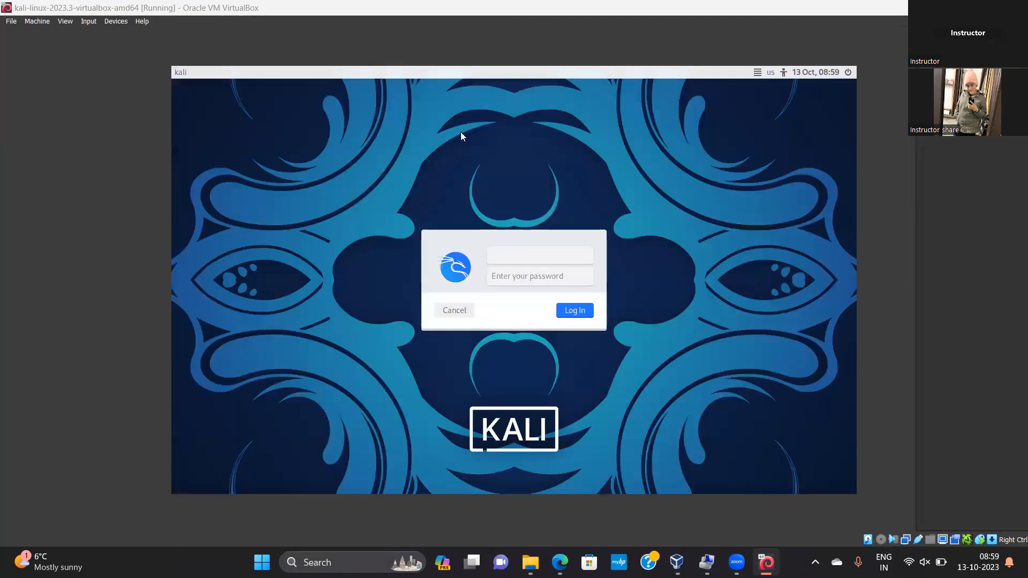
Log in to the Kali desktop with the username kali and the account password
type("kali")
key("Tab")
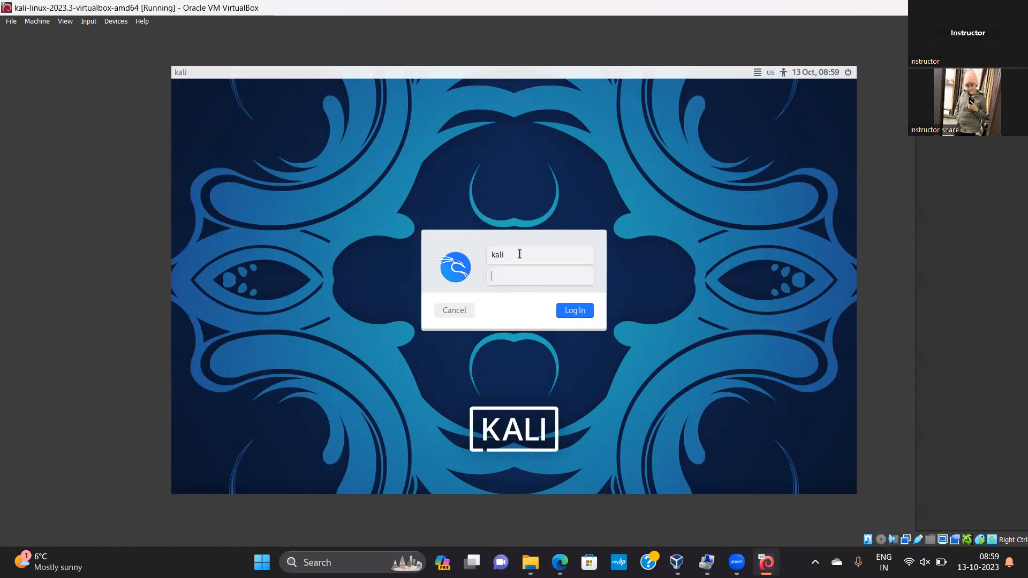
type("kali")
key("Return")
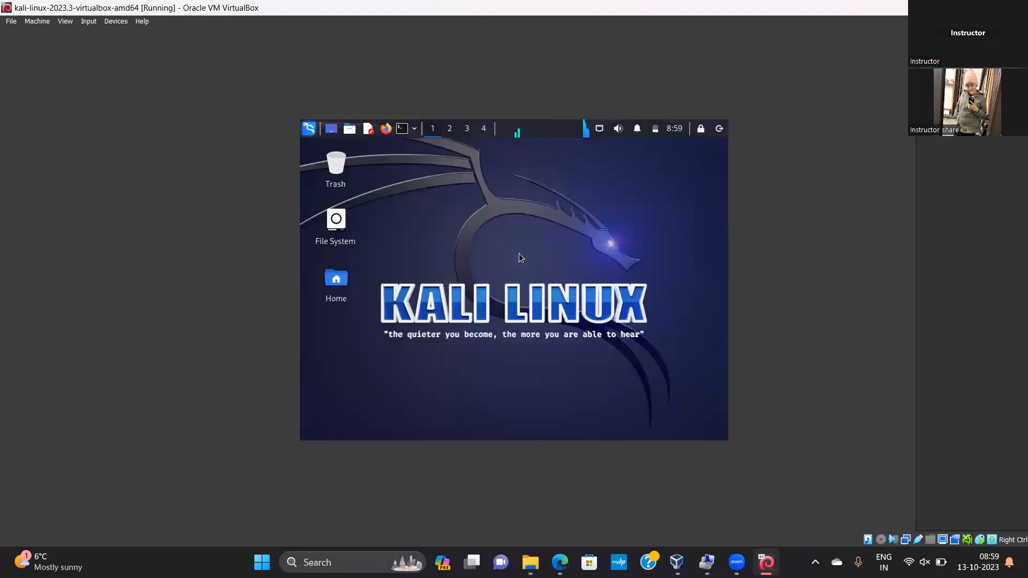
Open a terminal in Kali and run ifconfig to list the network interfaces
left_click(402, 129)
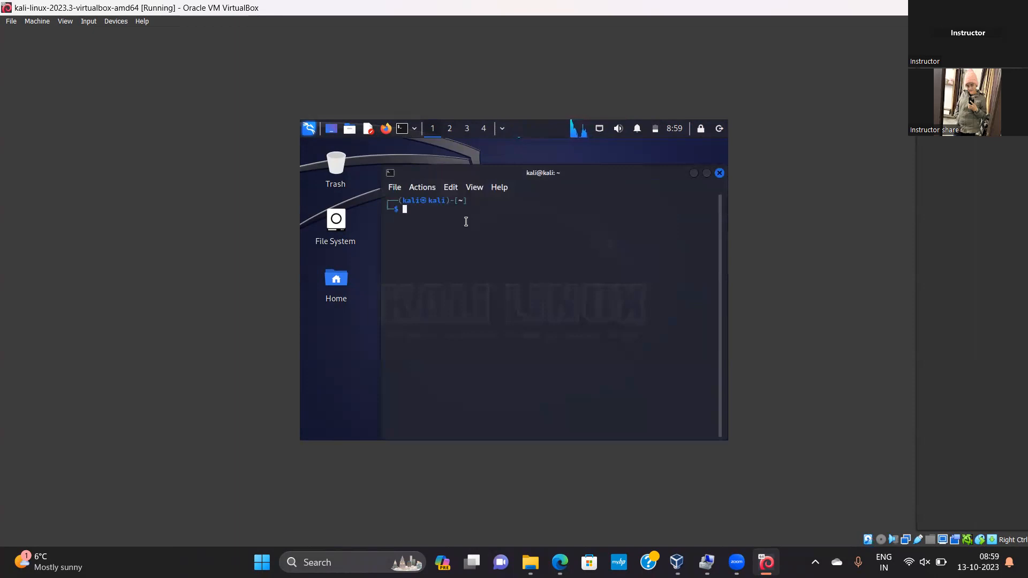
type("ifconfig")
key("Return")
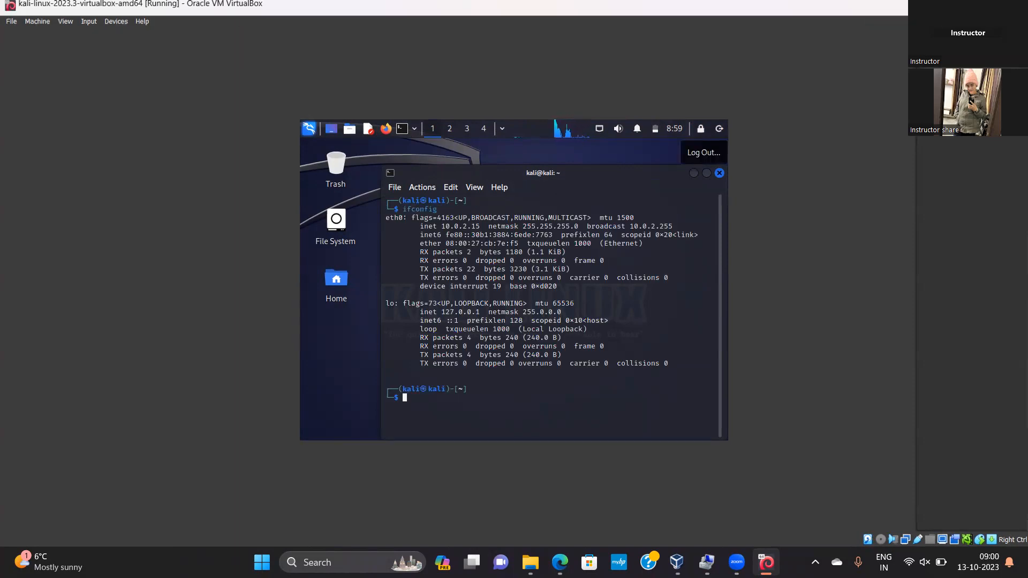
Restore the Kali window to its smaller size and start the saved vm 1 machine from the manager
left_click(981, 8)
left_click(133, 85)
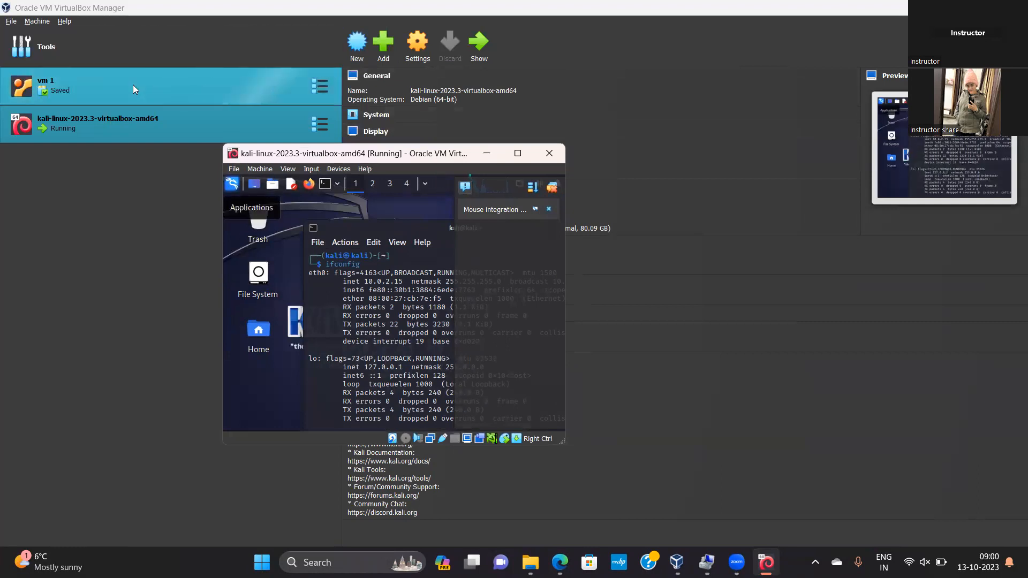
left_click(473, 53)
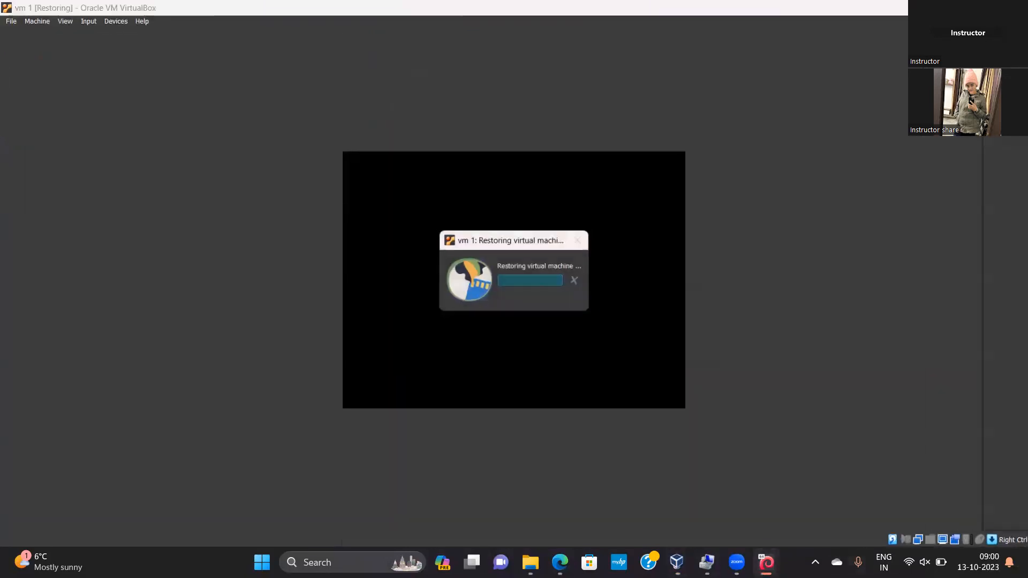
Restore the running vm 1 window from its maximized size to uncover the VirtualBox manager
mouse_move(766, 562)
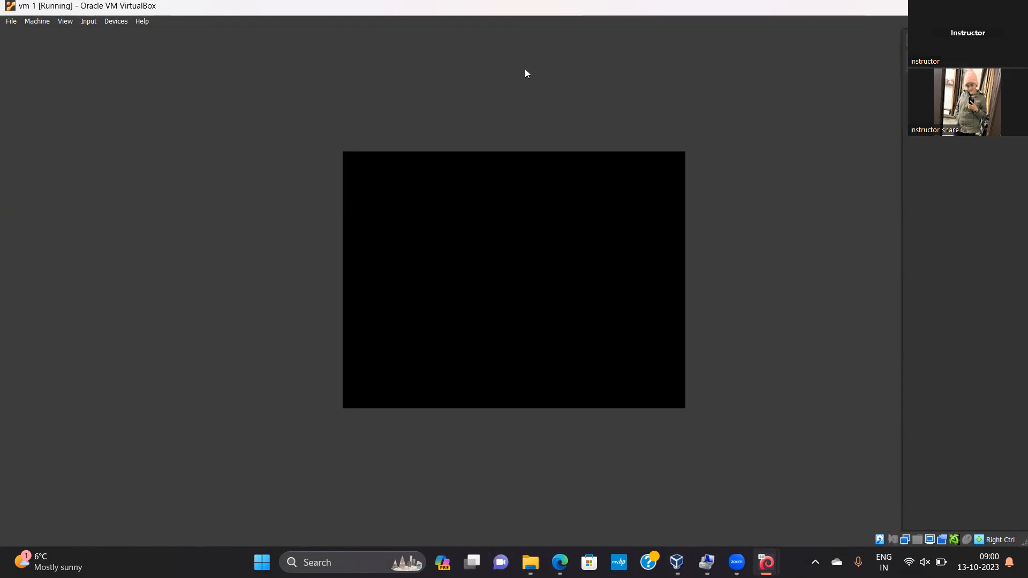
left_click_drag(588, 15, 615, 70)
left_click_drag(780, 60, 658, 2)
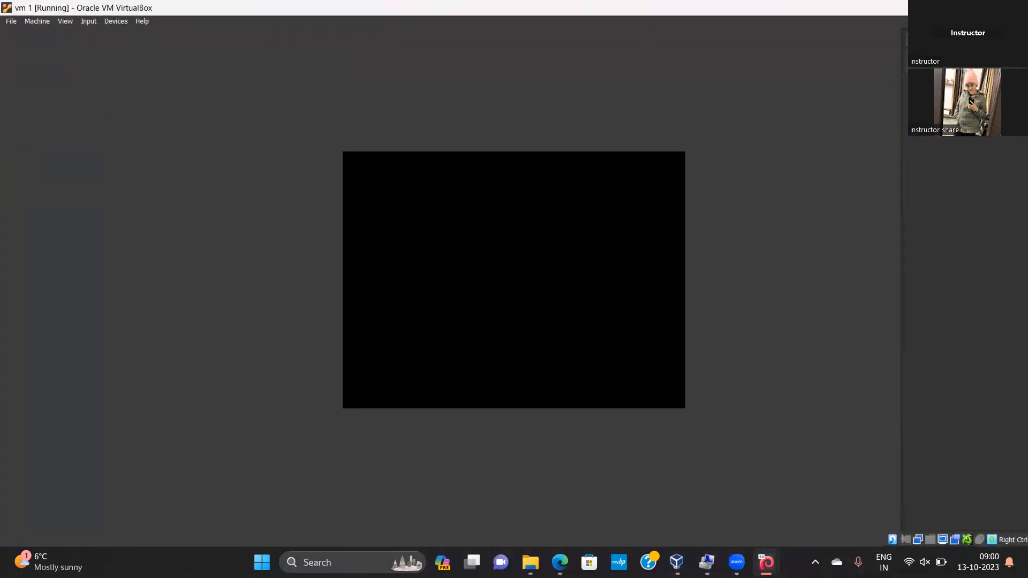
left_click(982, 7)
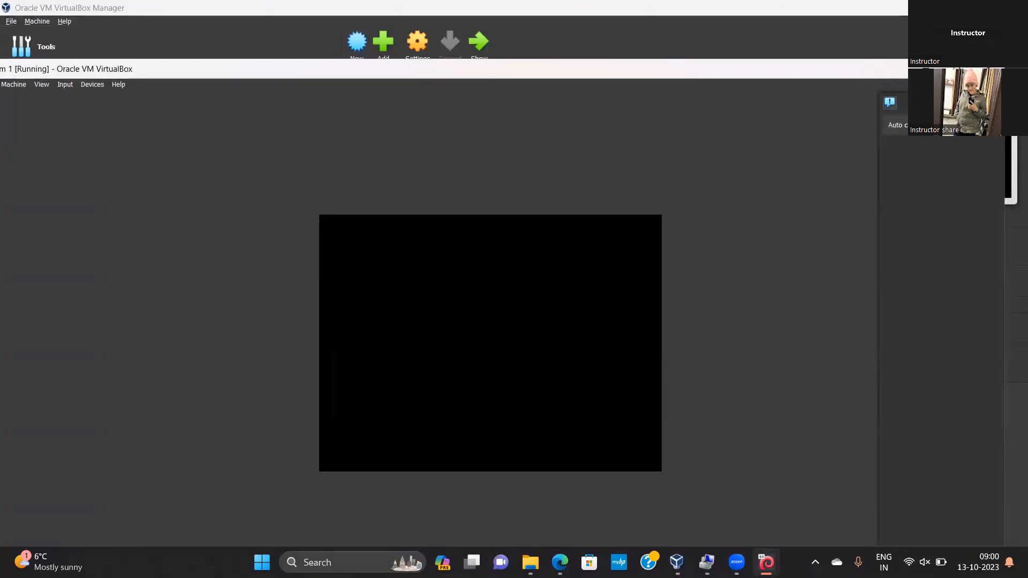
Shrink the restored vm 1 window and move it clear of the VirtualBox Manager's machine list
left_click(951, 69)
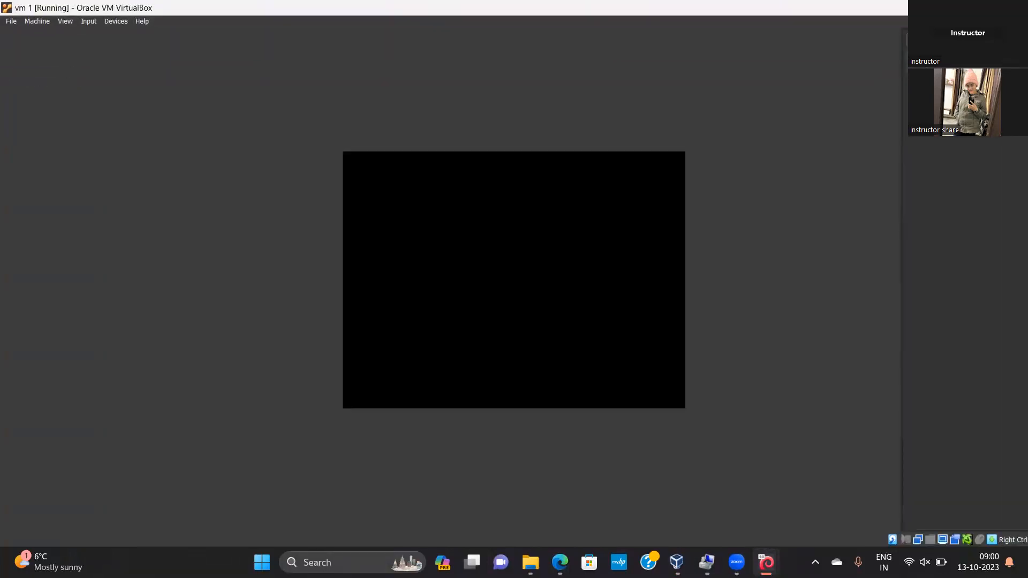
left_click(982, 7)
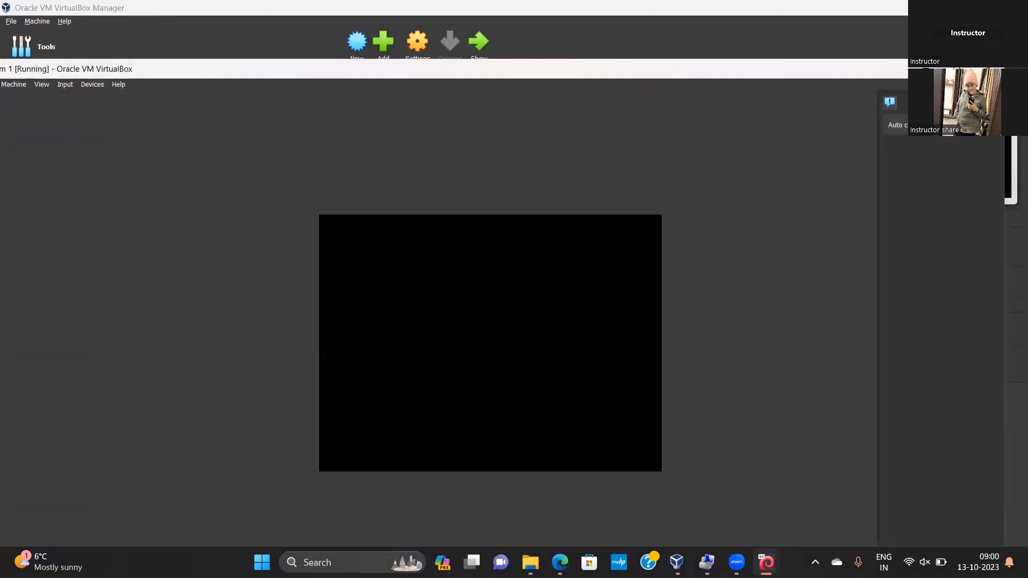
left_click_drag(1004, 59, 455, 233)
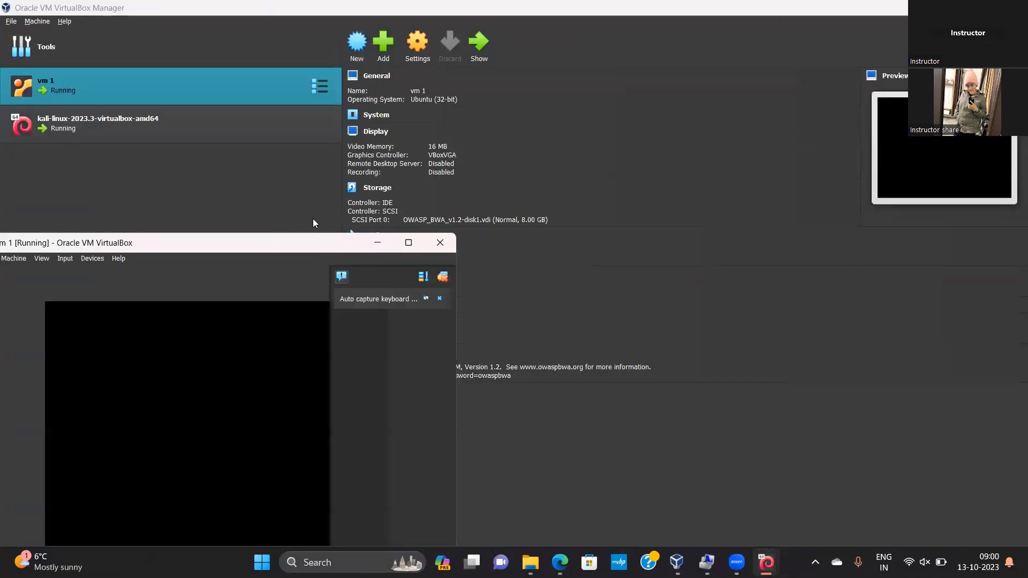
left_click_drag(312, 243, 825, 61)
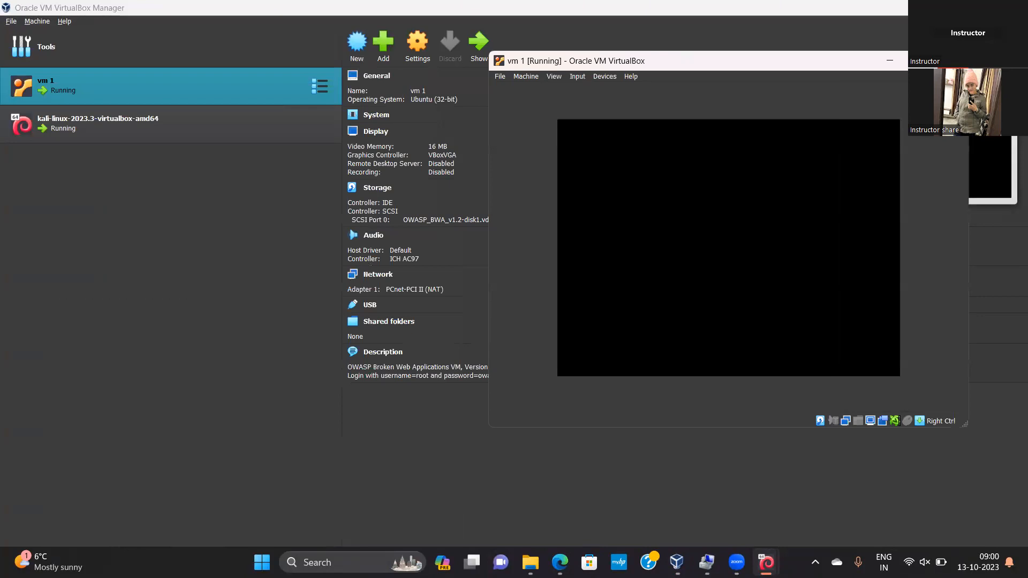
Power off vm 1 and start it again, placing the running Kali window beside it
left_click(953, 61)
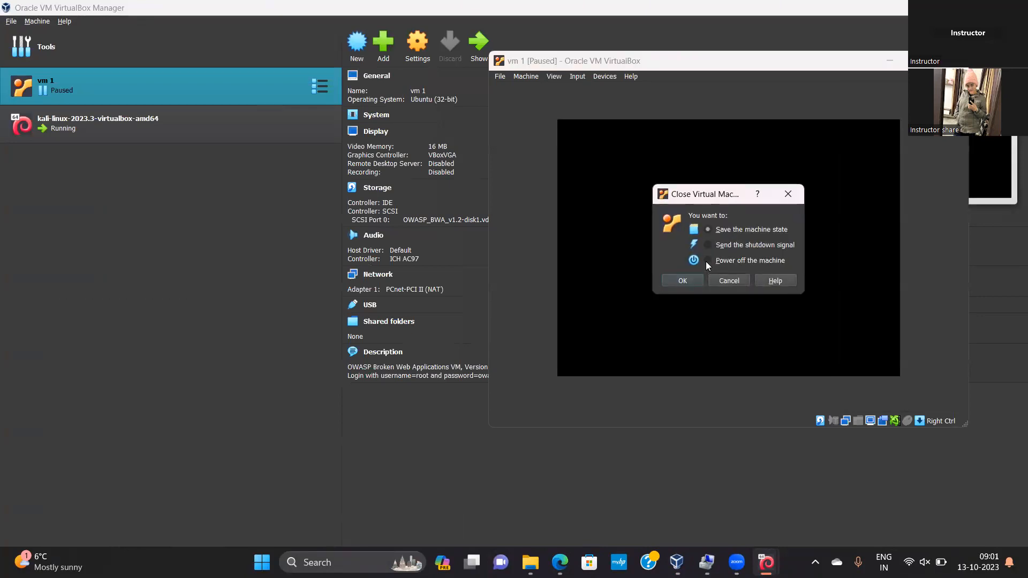
left_click(684, 279)
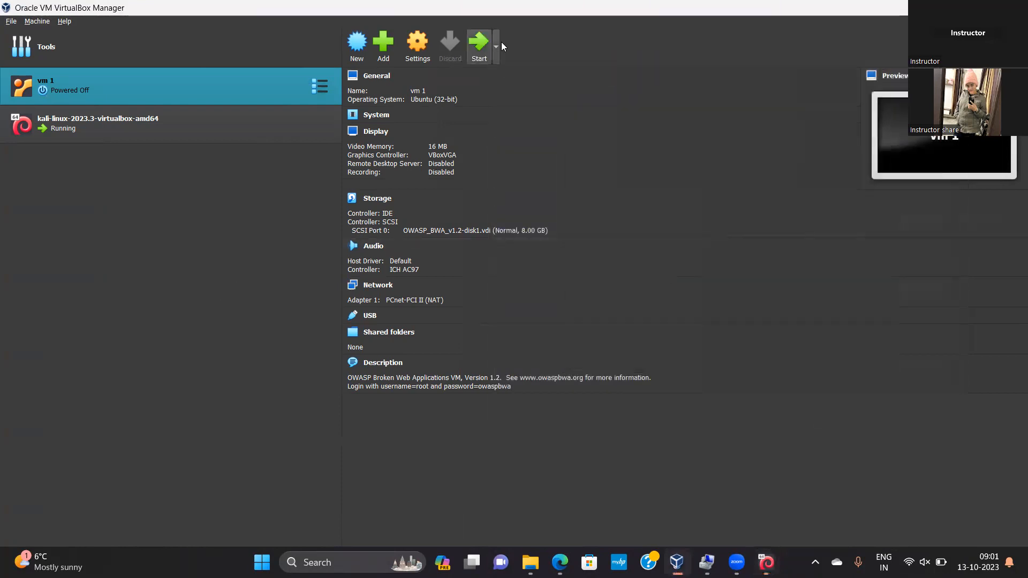
left_click(481, 52)
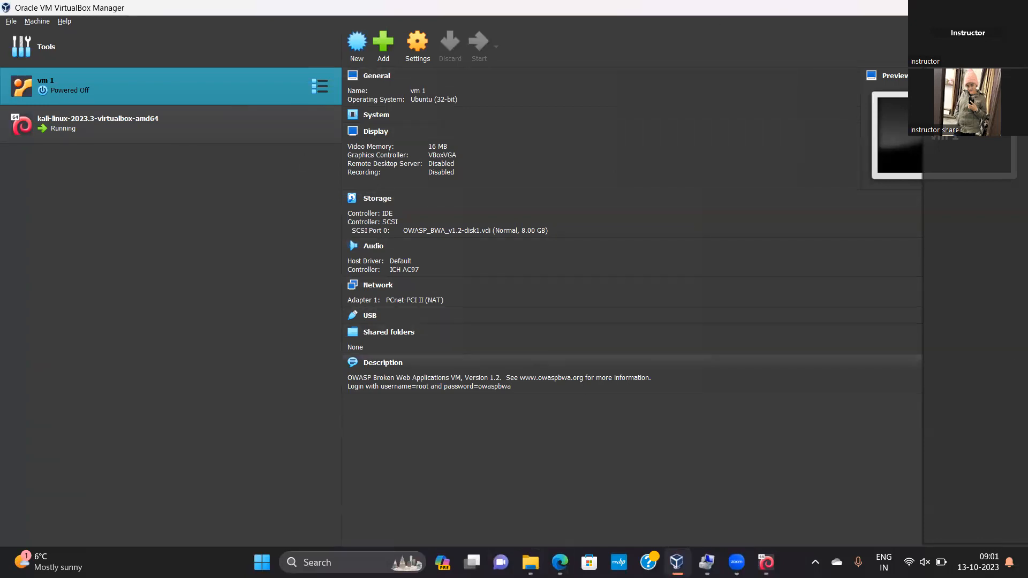
left_click(767, 563)
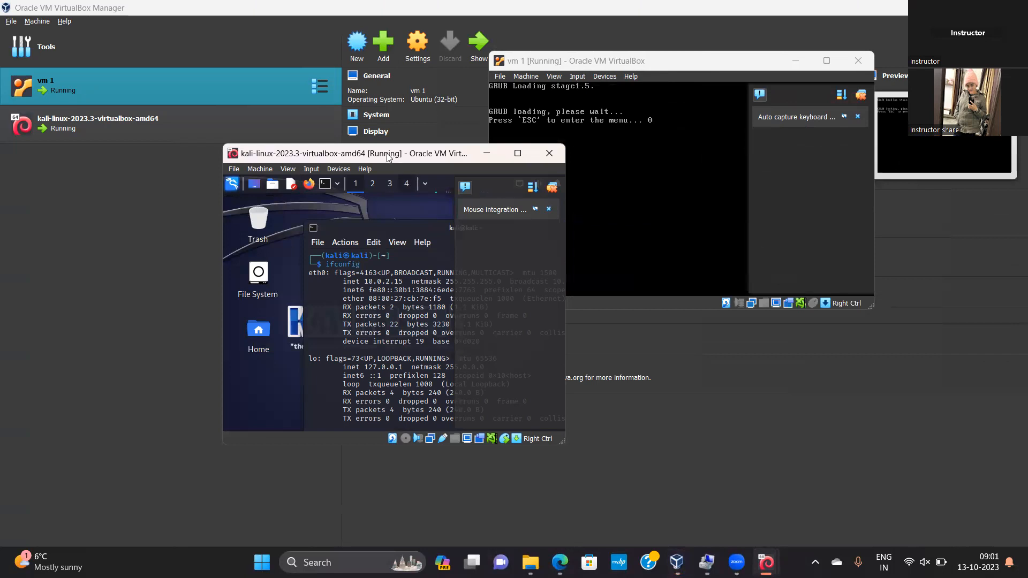
left_click_drag(387, 156, 277, 63)
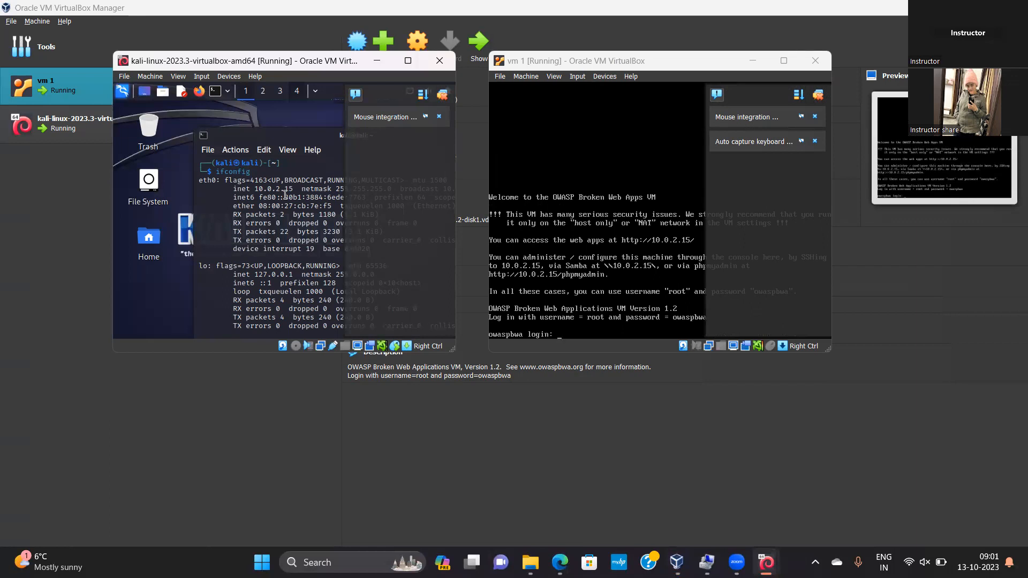
Power off both the vm 1 and Kali virtual machines
left_click(815, 61)
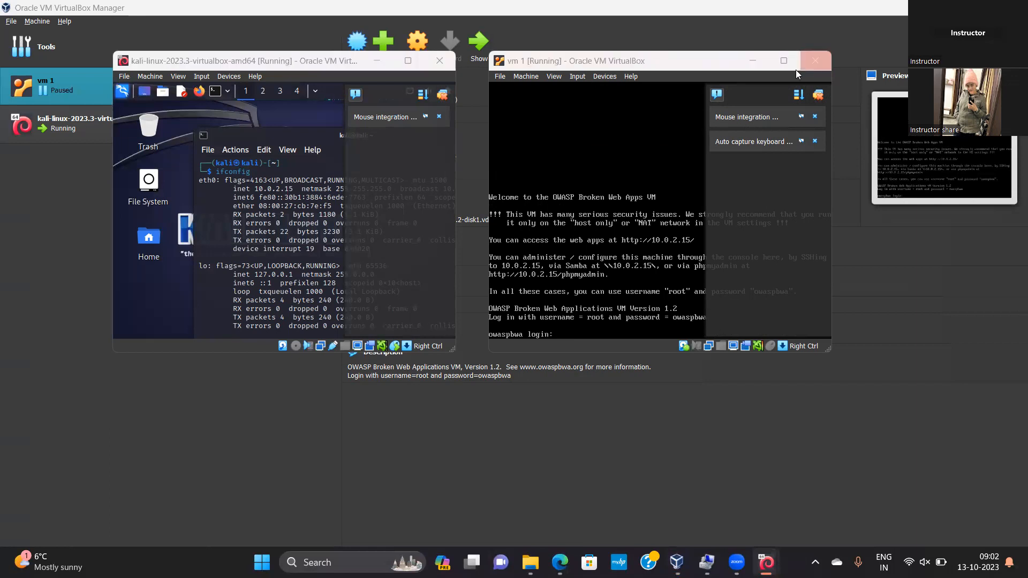
left_click(611, 243)
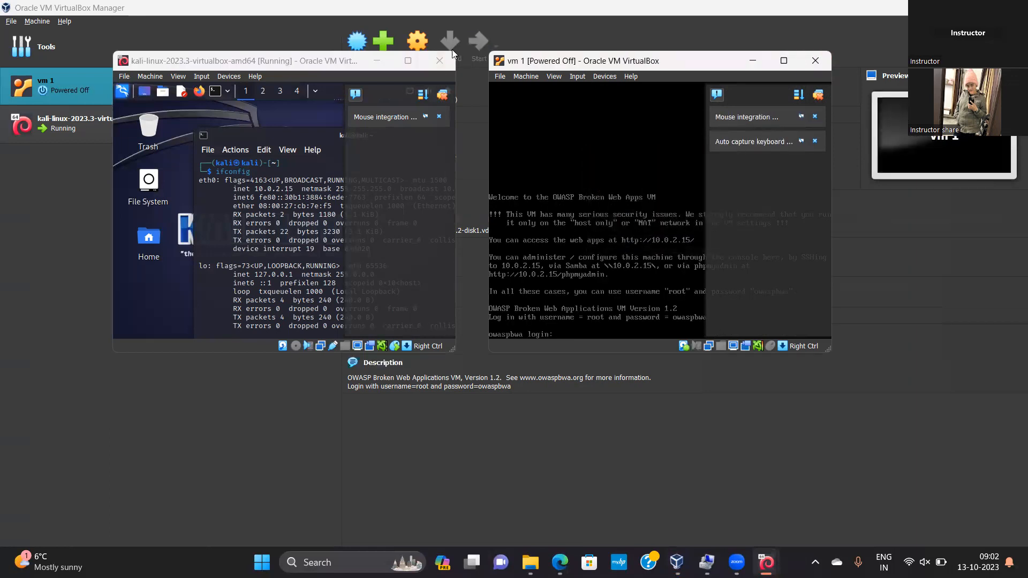
left_click(442, 63)
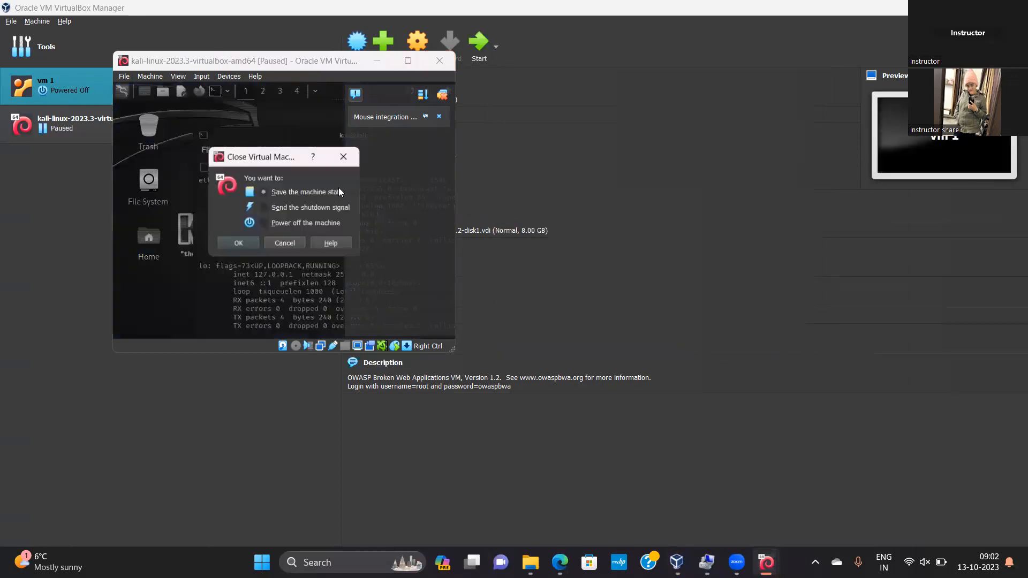
left_click(265, 222)
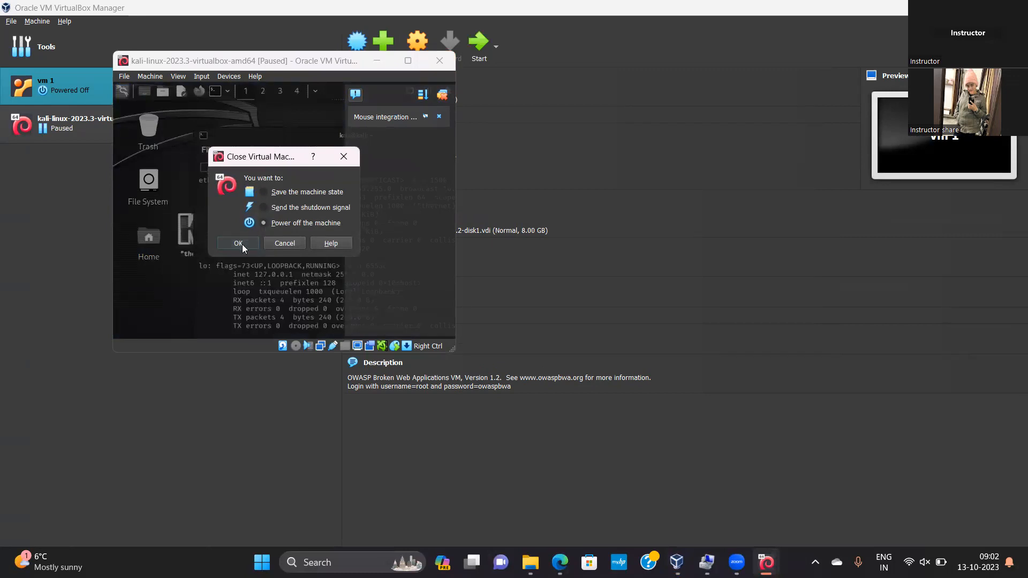
left_click(241, 243)
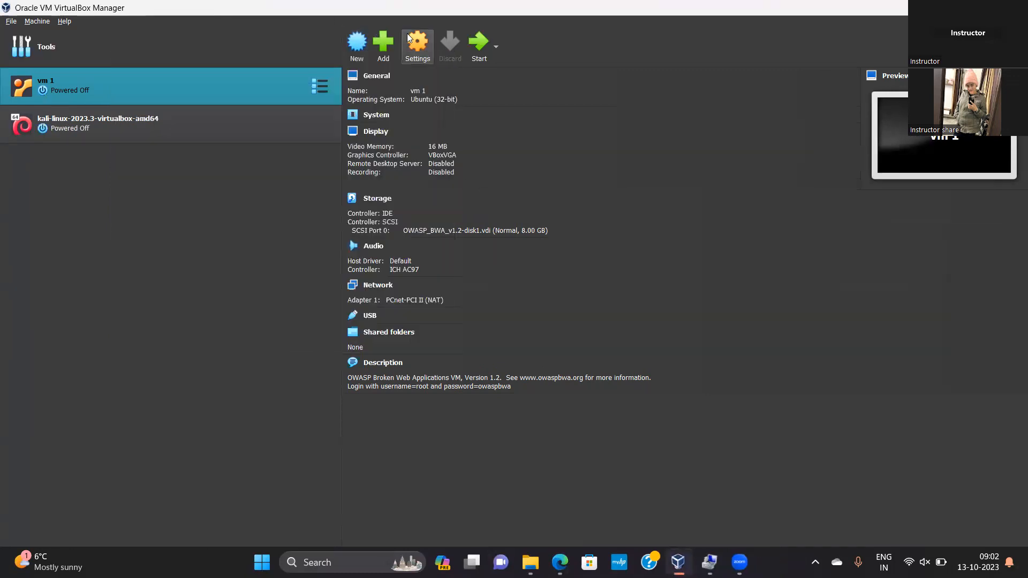
Attach vm 1's network Adapter 1 to the Bridged Adapter on Realtek RTL8822CE 802.11ac, with promiscuous mode Allow All
left_click(418, 45)
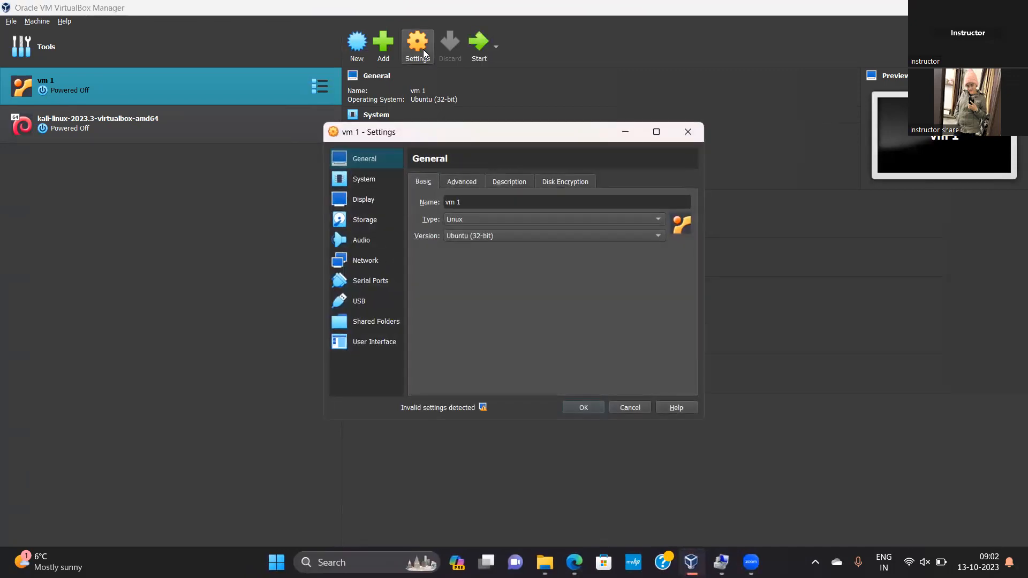
left_click(364, 265)
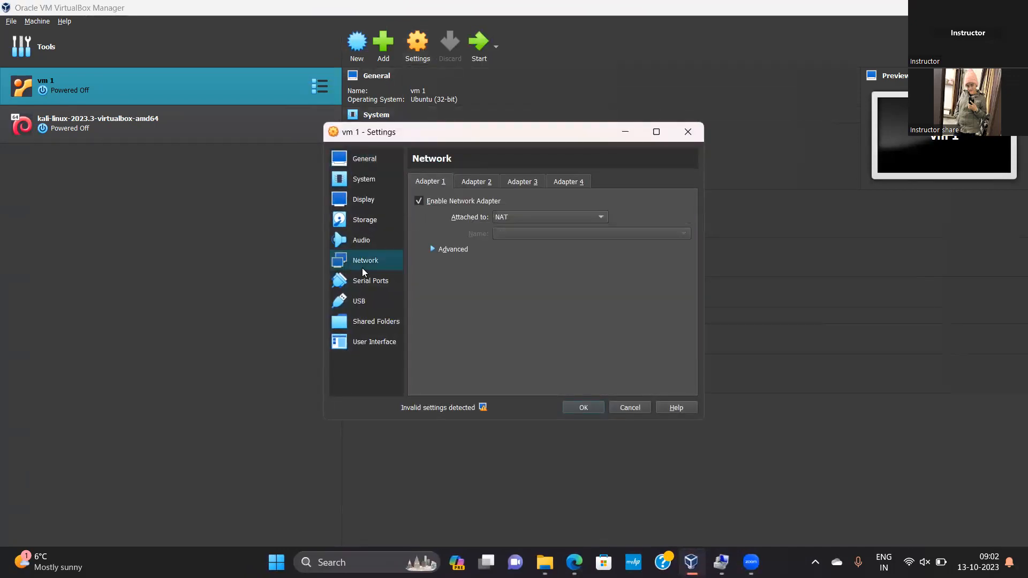
left_click(535, 218)
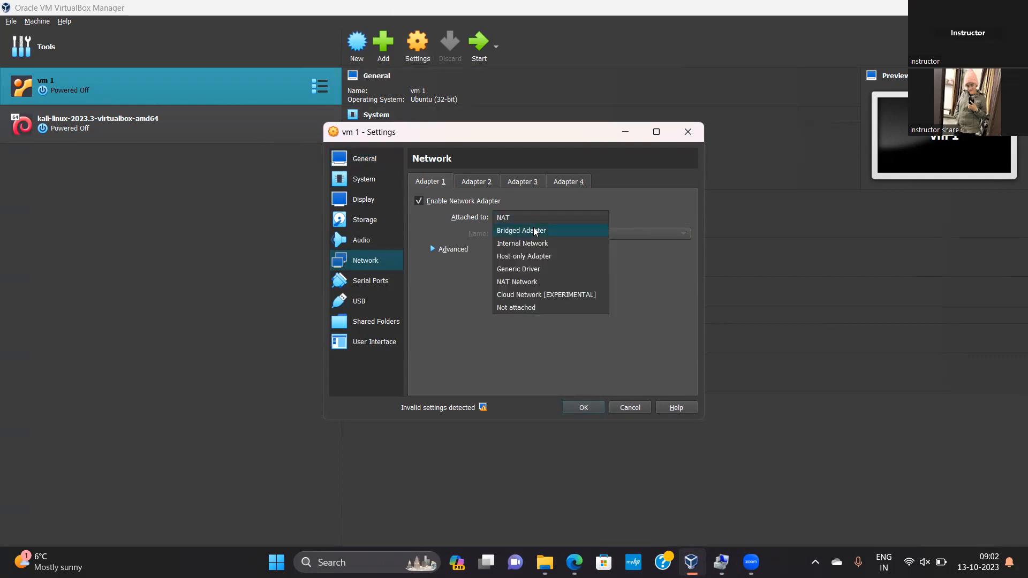
left_click(535, 231)
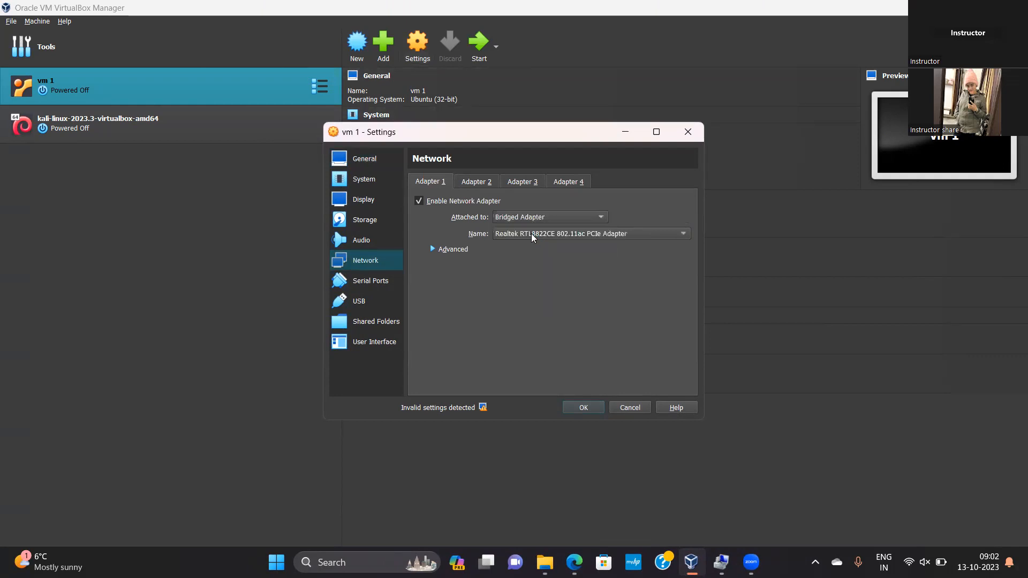
left_click(451, 250)
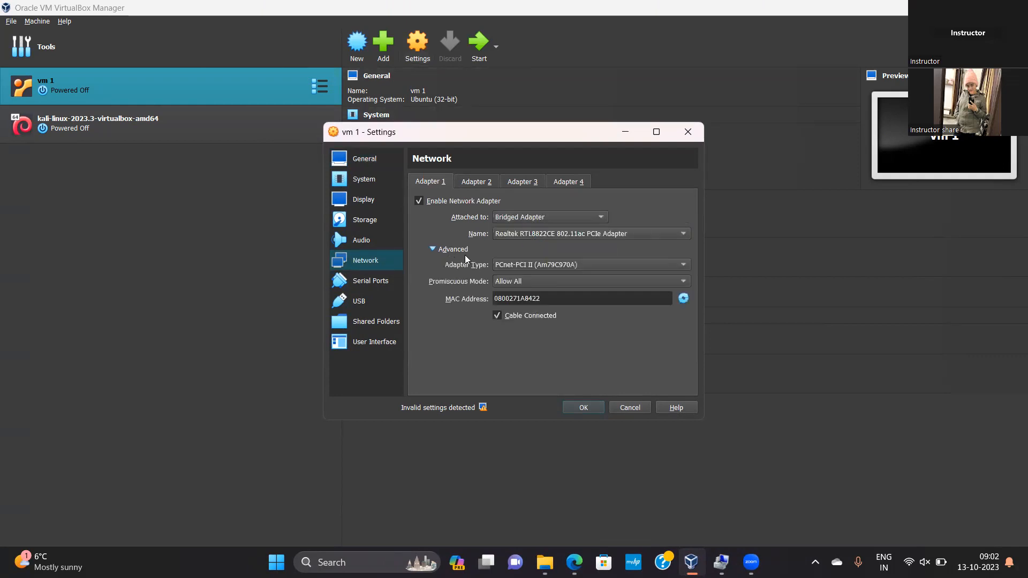
left_click(581, 407)
Attach the Kali machine's network Adapter 1 to the Bridged Adapter and set its promiscuous mode to Allow All
left_click(214, 128)
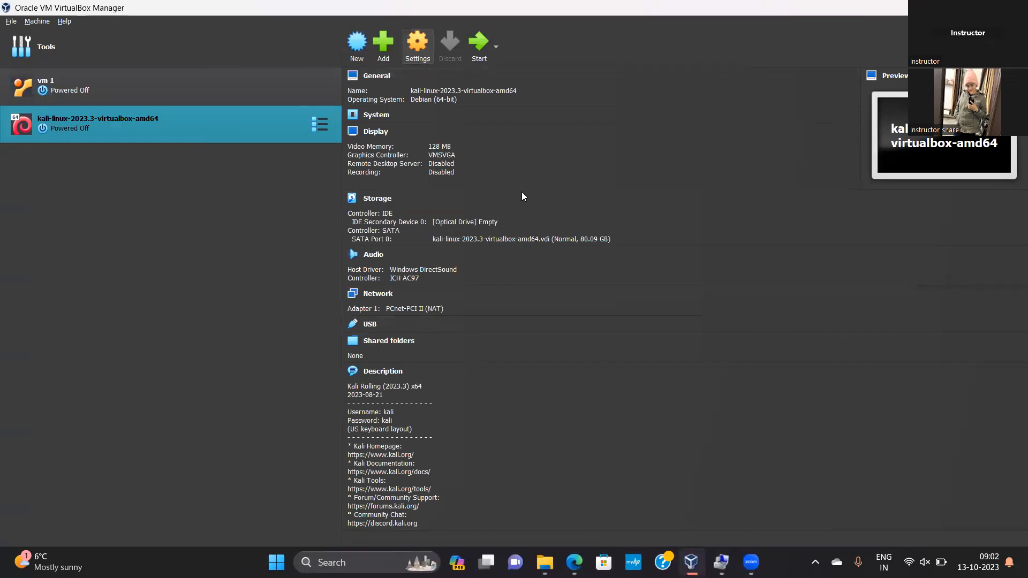
left_click(369, 261)
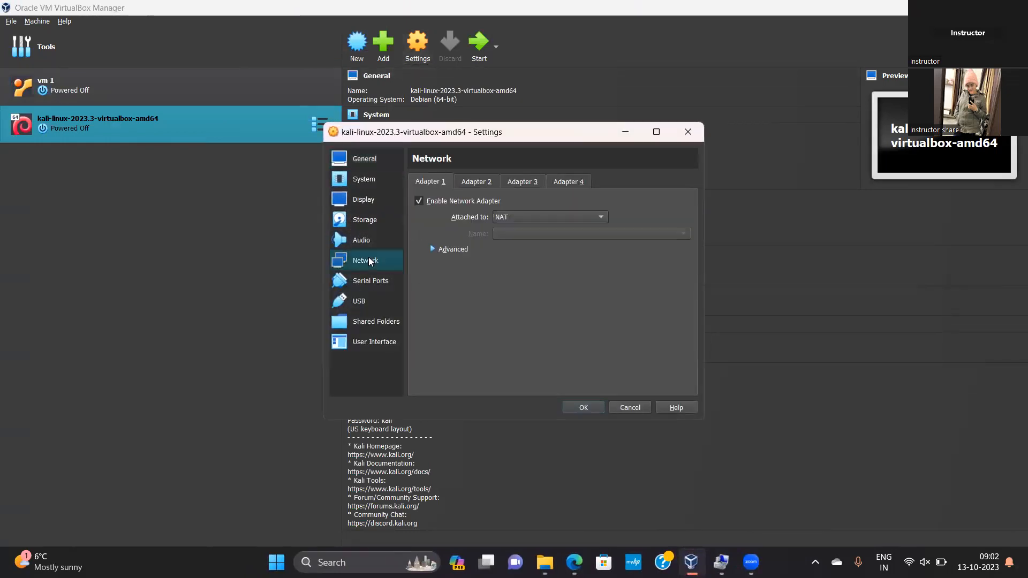
left_click(513, 220)
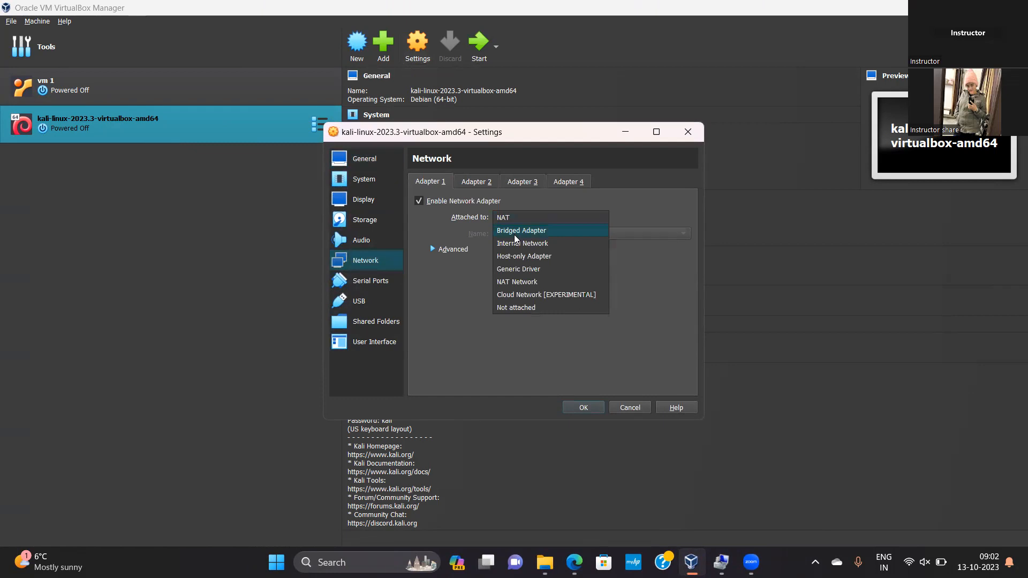
left_click(515, 233)
left_click(458, 250)
left_click(516, 282)
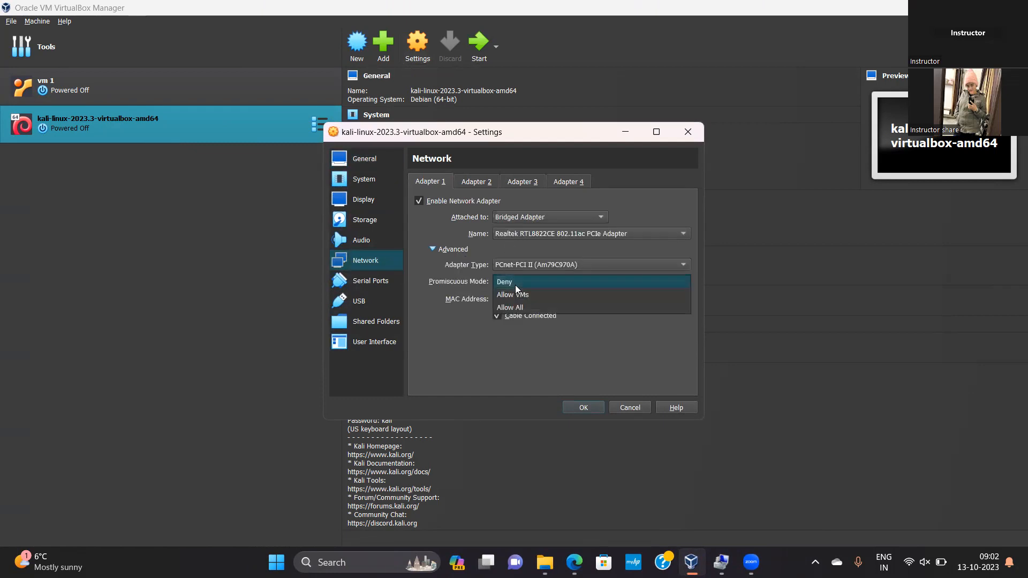
left_click(513, 308)
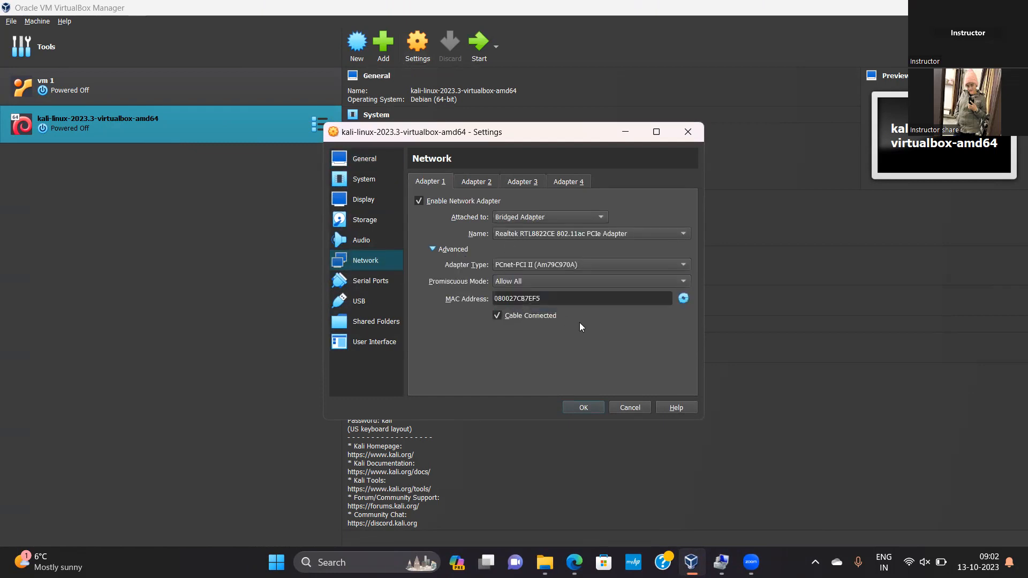
left_click(585, 408)
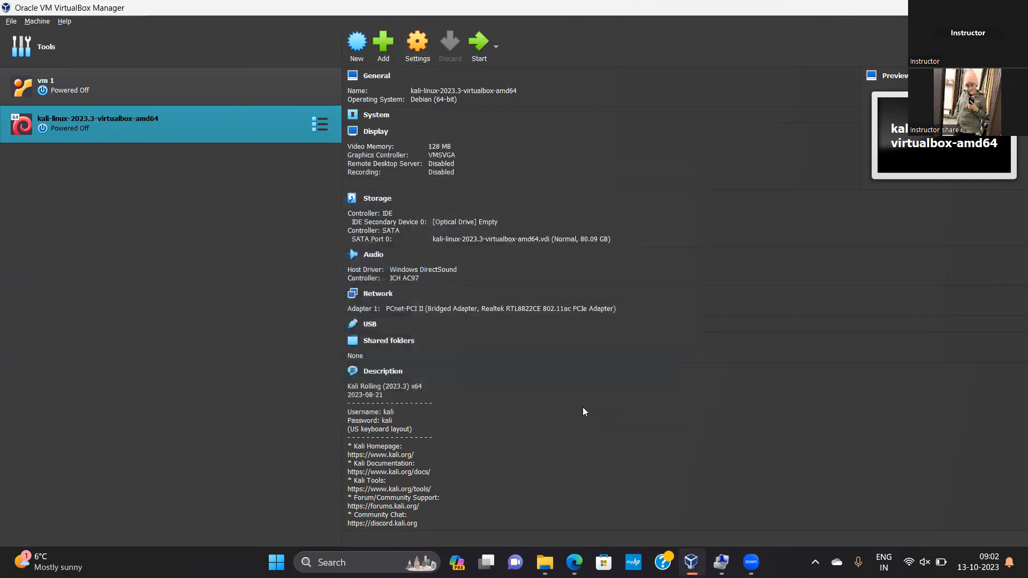
Start the Kali and vm 1 machines and arrange their windows side by side
left_click(326, 73)
left_click(481, 51)
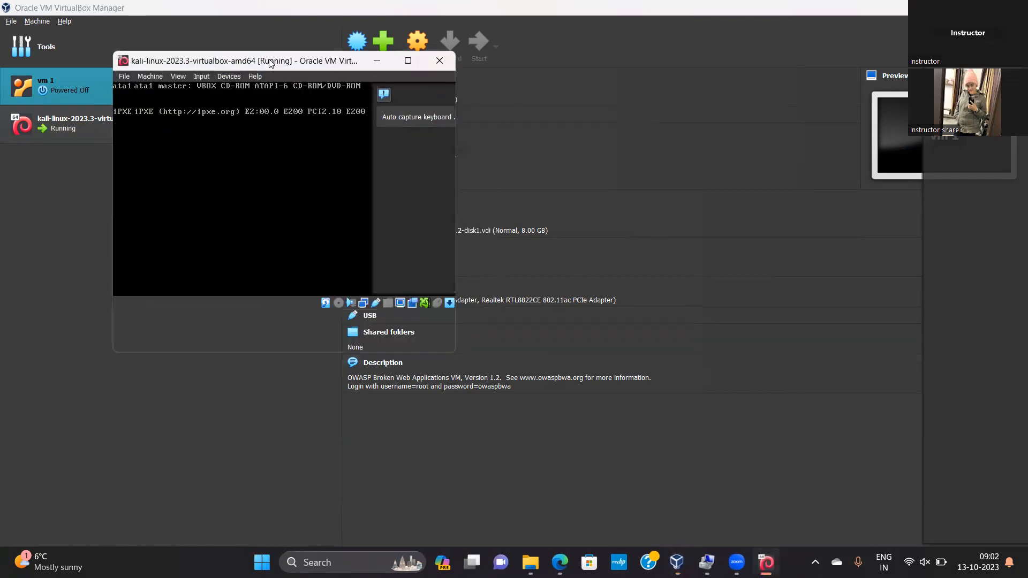
left_click_drag(268, 63, 193, 133)
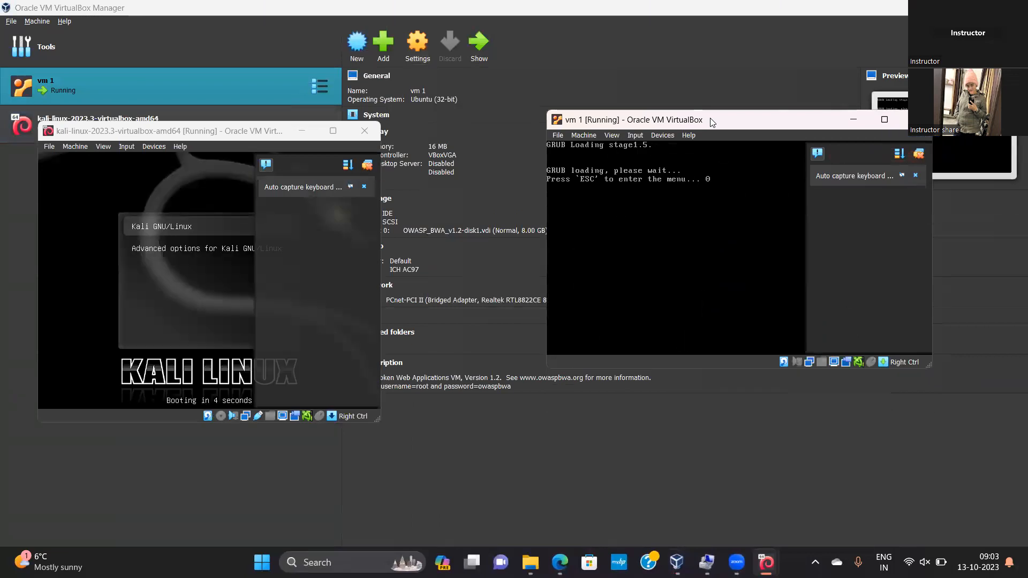
Dismiss the keyboard capture notification in the Kali window and both notifications in the vm 1 window
left_click(155, 234)
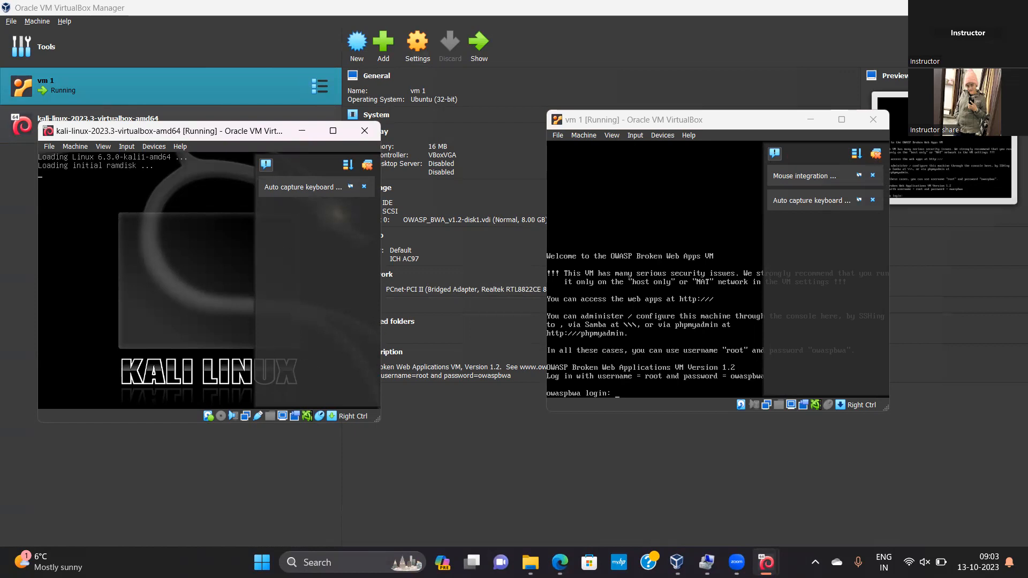
left_click(155, 234)
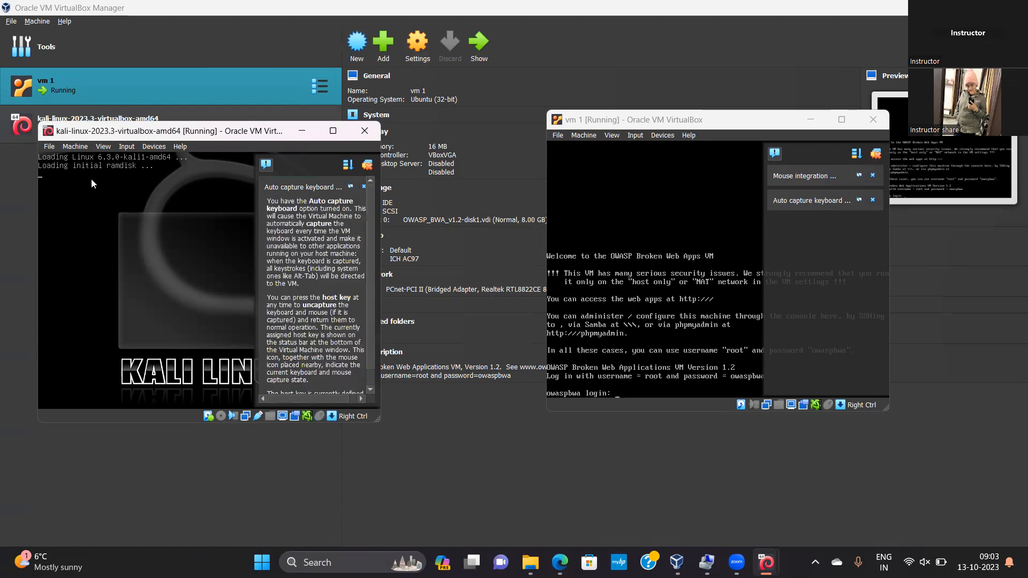
left_click(363, 187)
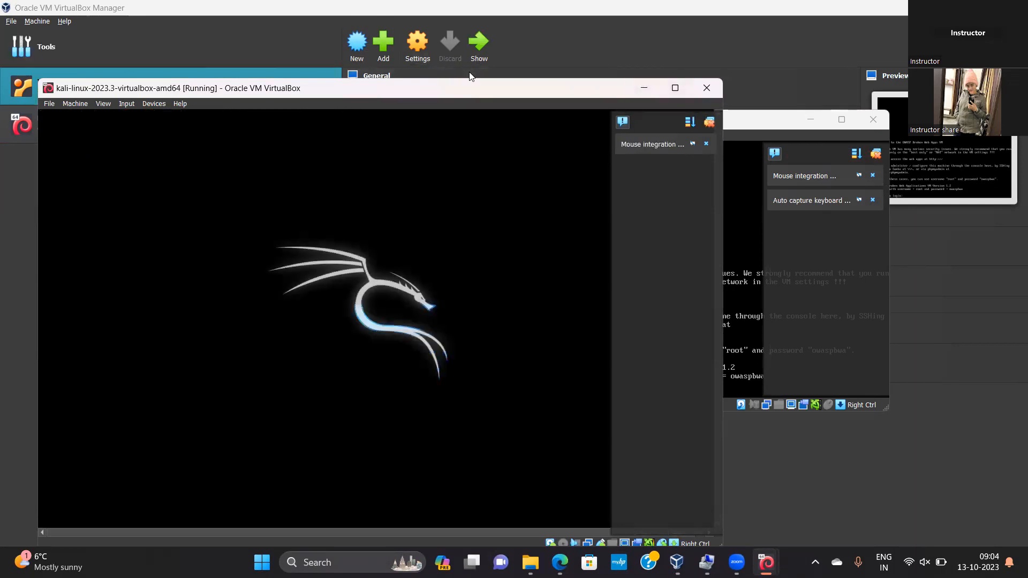
left_click(734, 169)
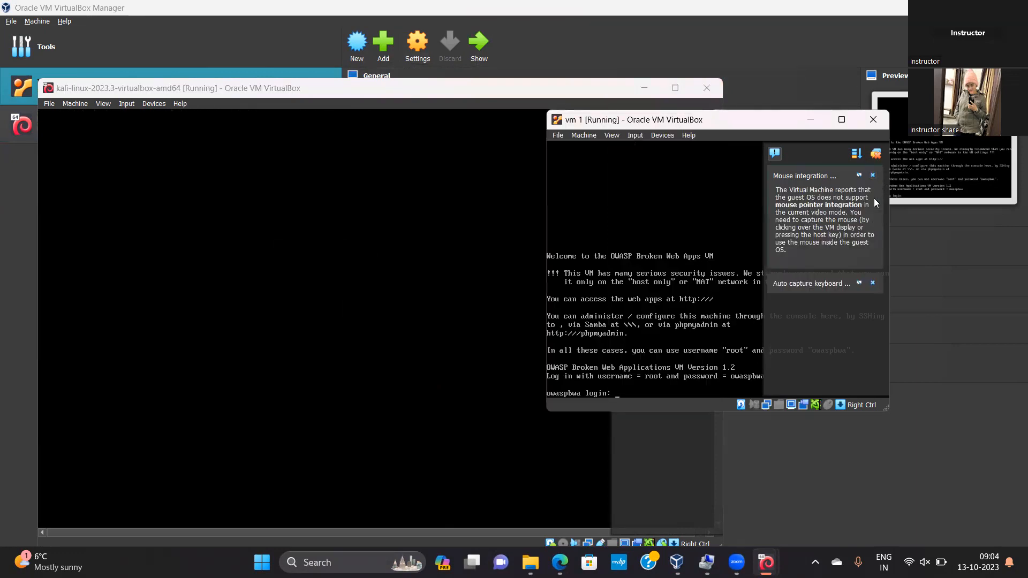
left_click(873, 173)
left_click(874, 174)
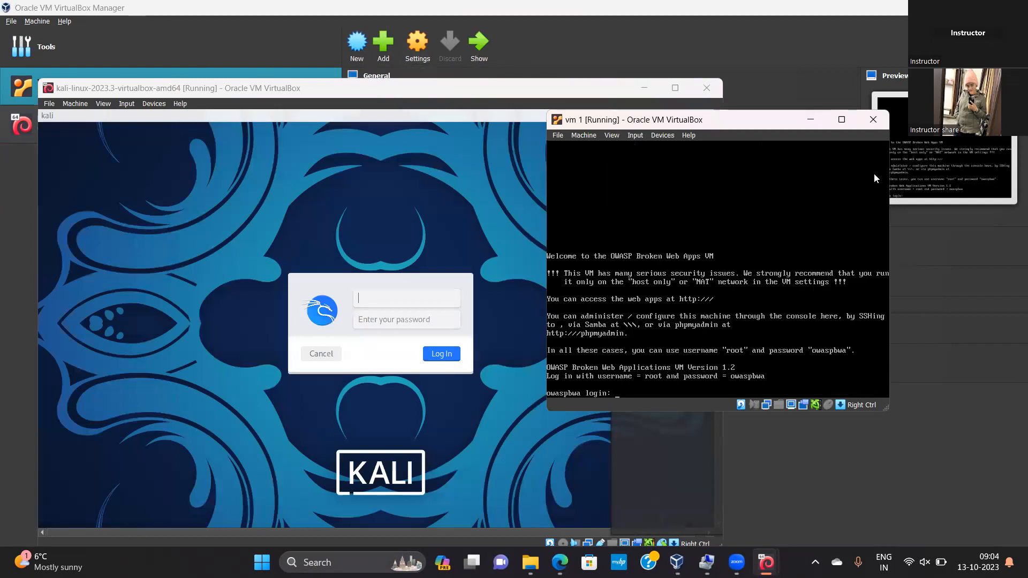
Log in to the vm 1 console as root with the account password
left_click(644, 388)
type("root")
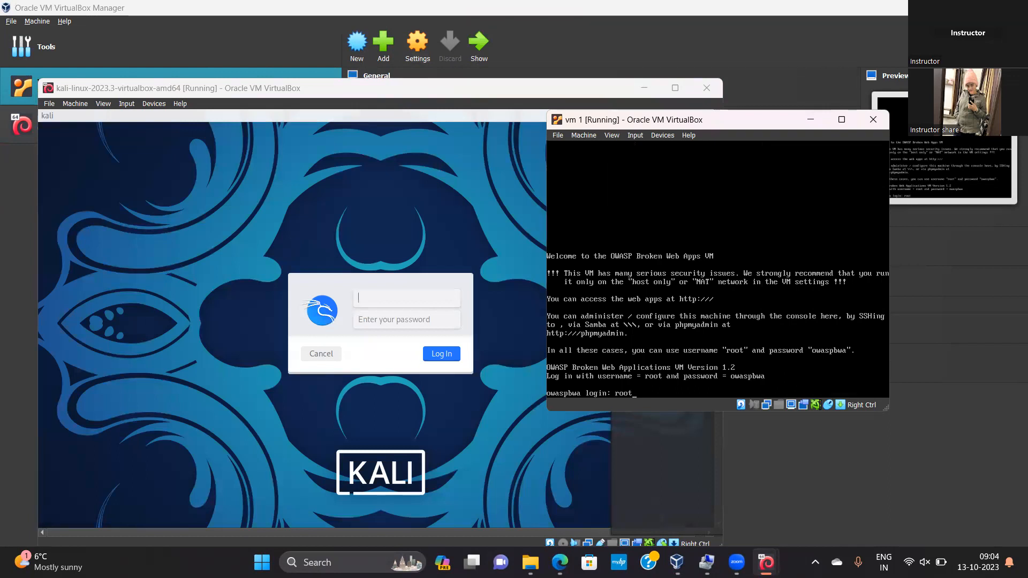
key("Return")
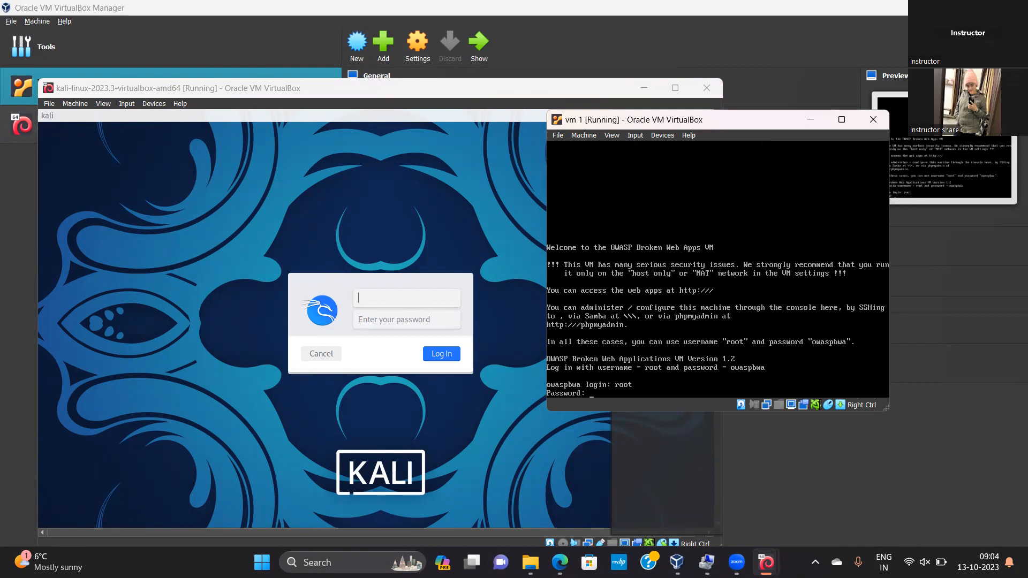
key("Return")
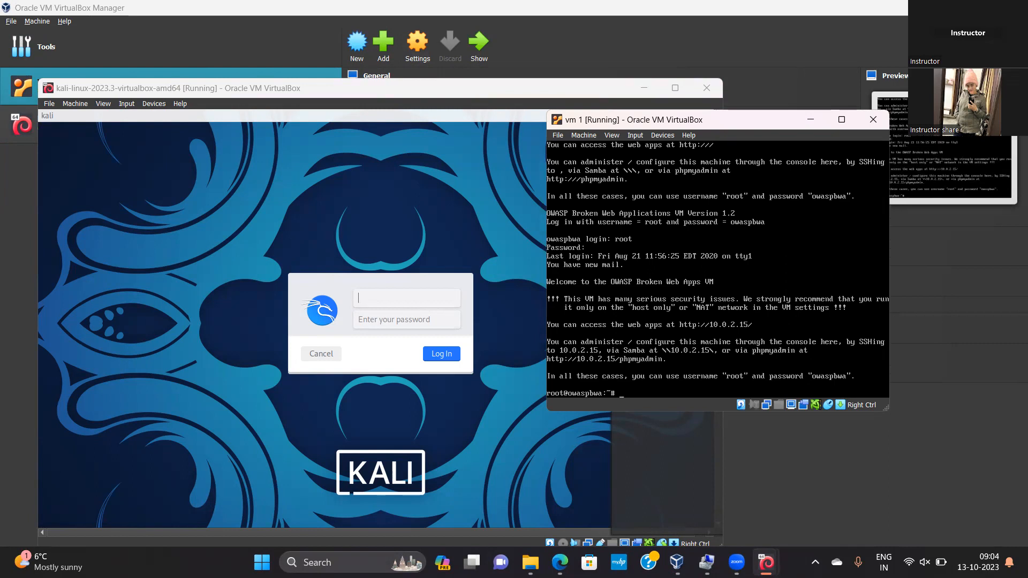
Run ifconfig in the vm 1 console to list its network interfaces
type("ifconfig")
key("Return")
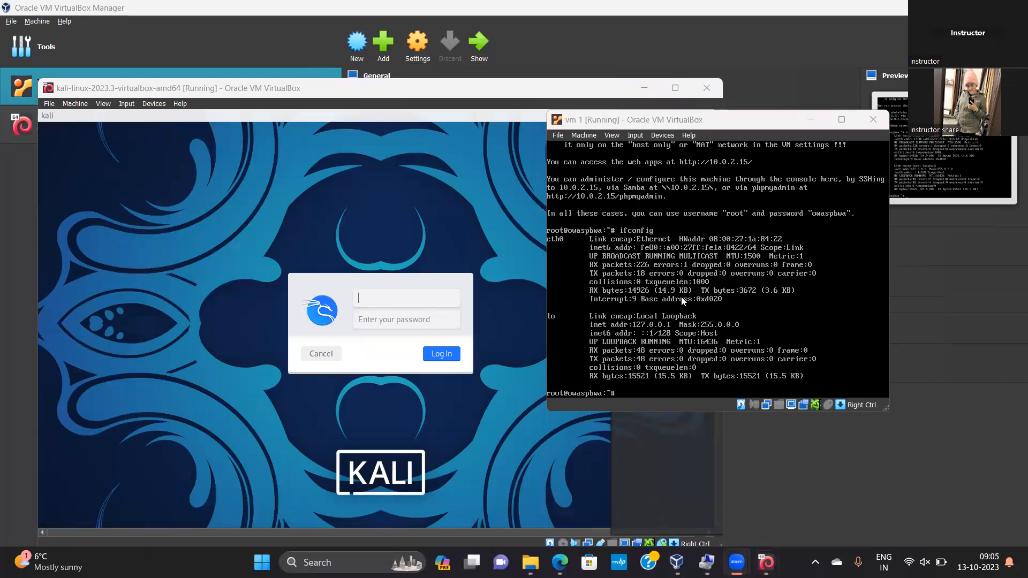
Power off the vm 1 and Kali Linux machines
left_click(872, 119)
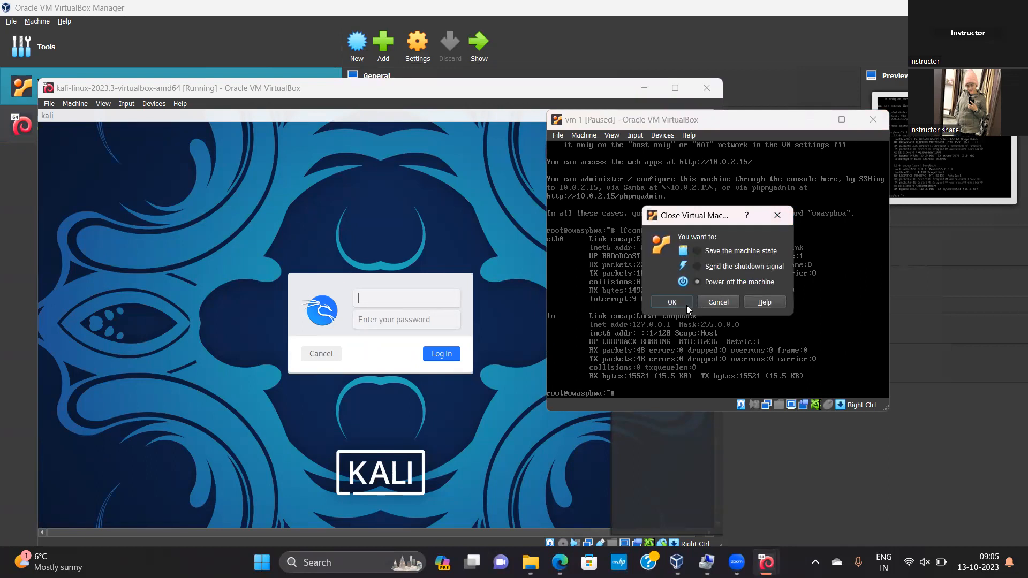
left_click(671, 302)
left_click(707, 88)
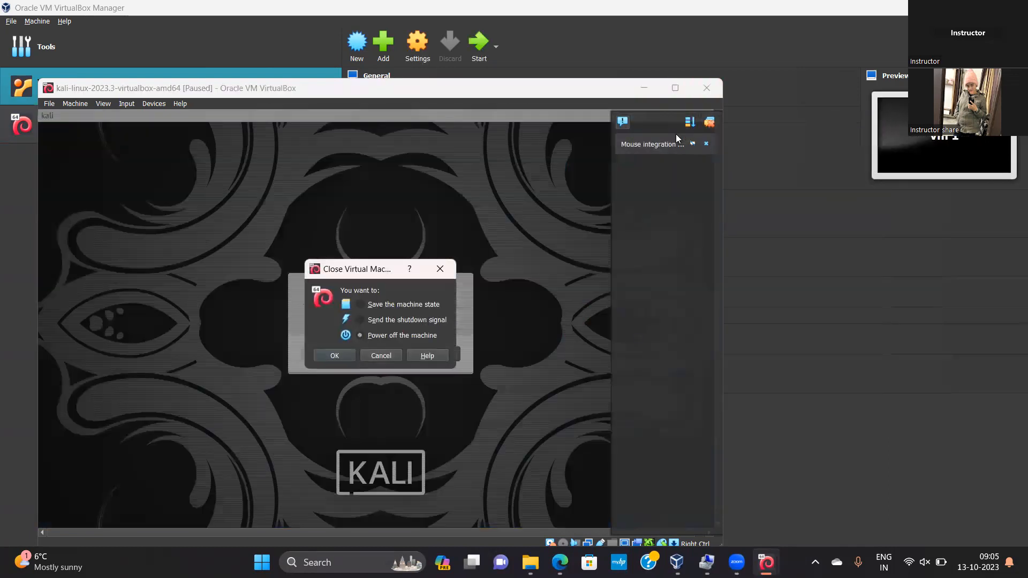
left_click(336, 354)
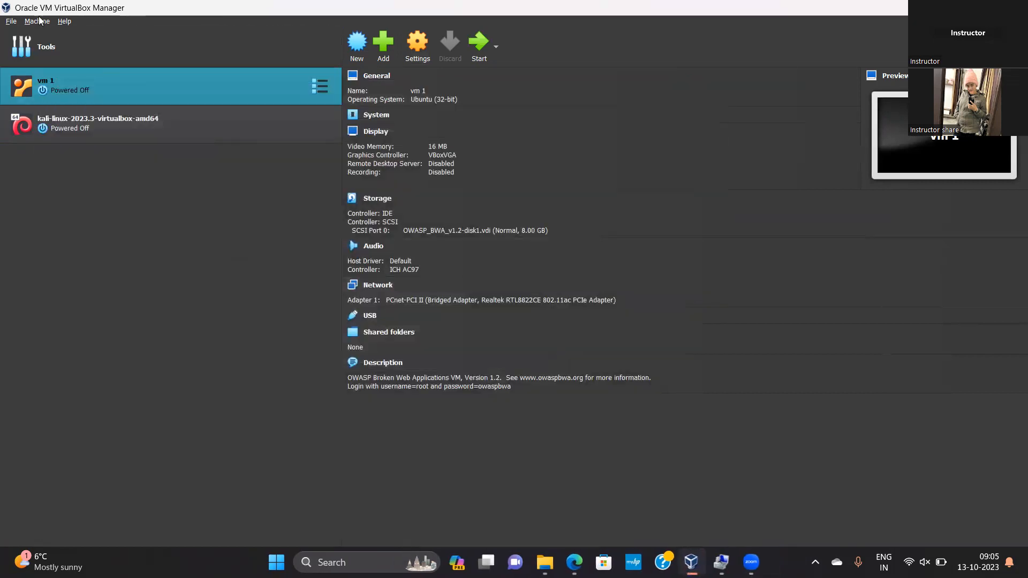
left_click(39, 21)
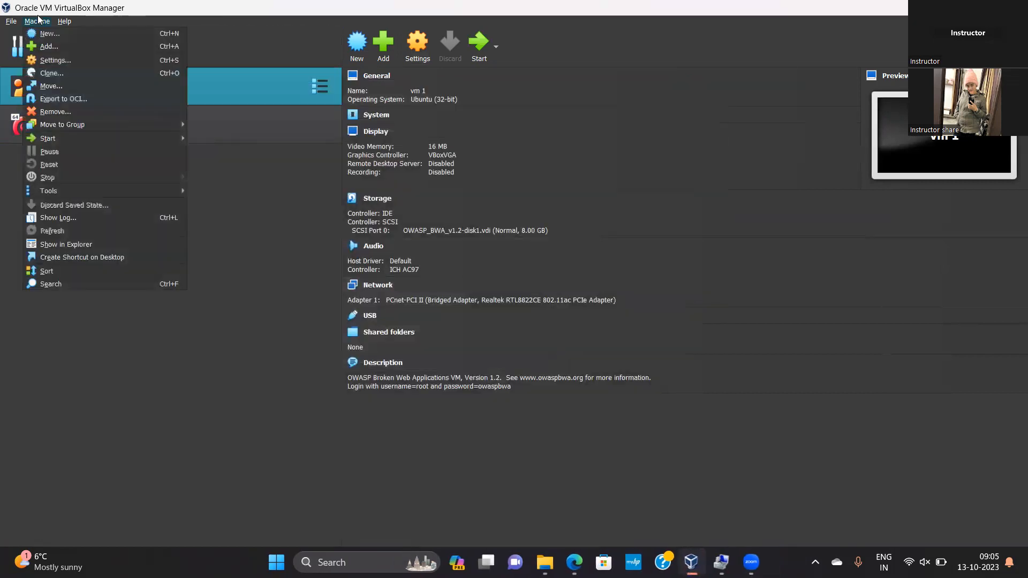
mouse_move(8, 22)
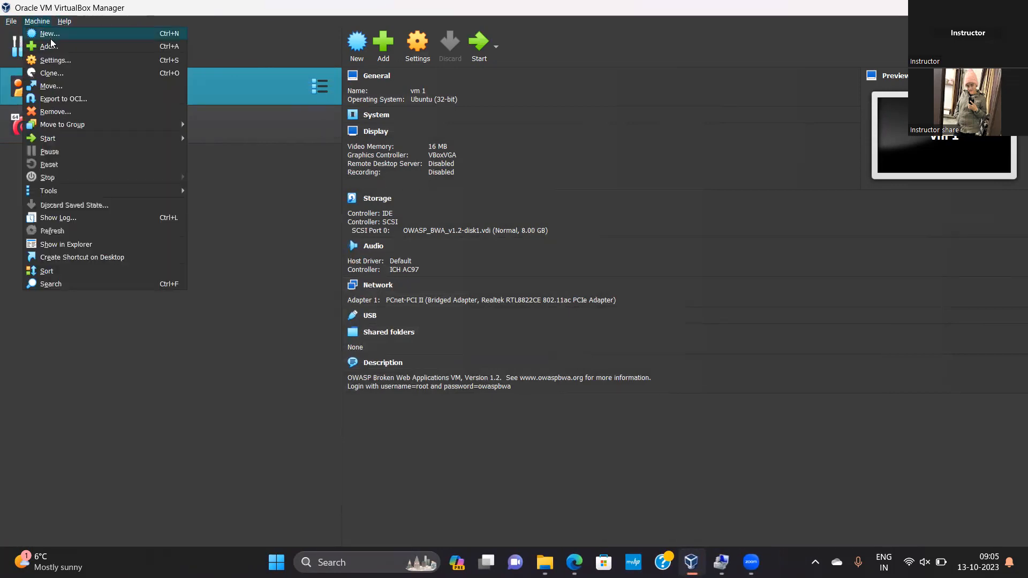
left_click(49, 64)
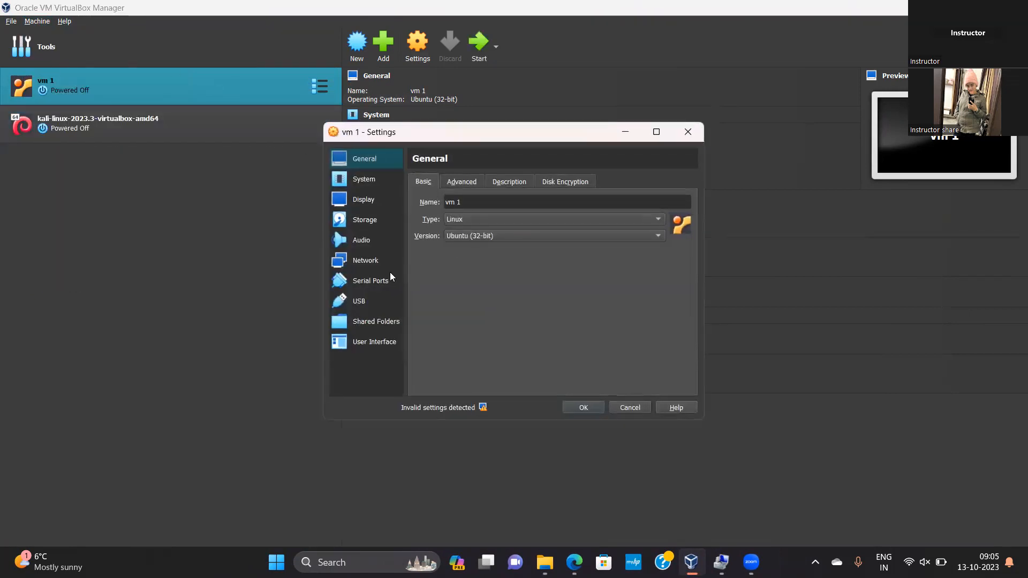
left_click(631, 408)
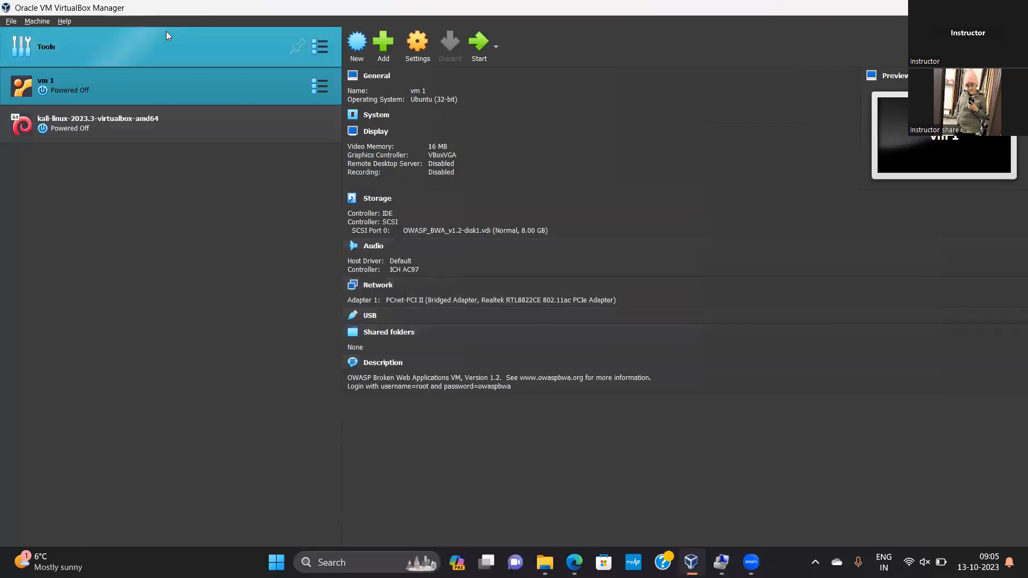
left_click(145, 49)
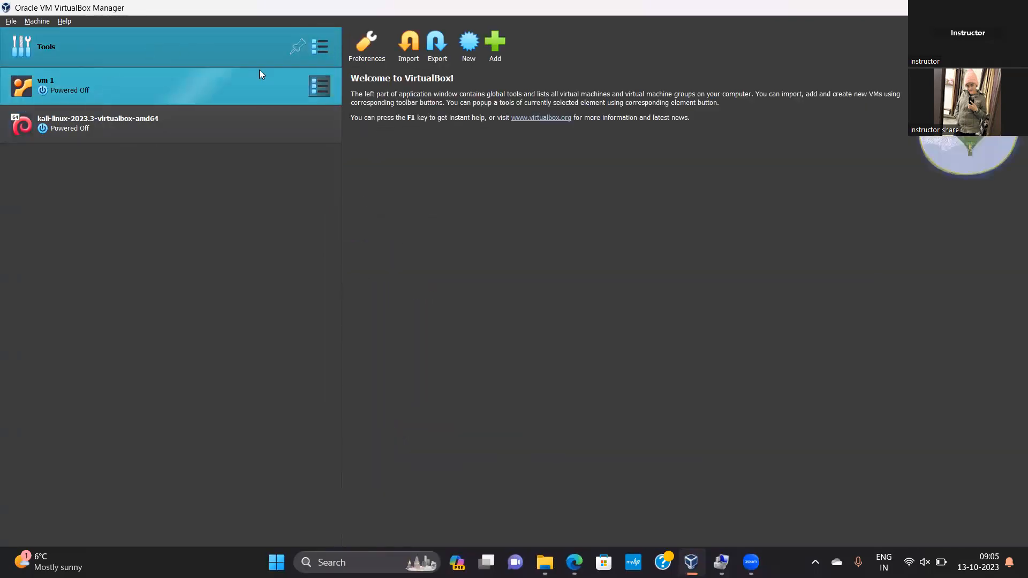
left_click(368, 51)
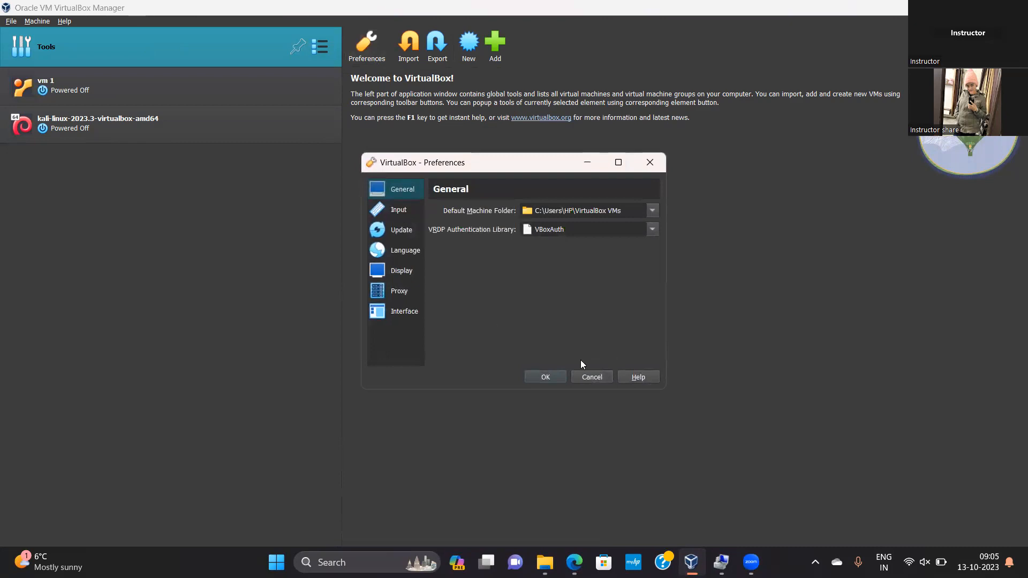
left_click(591, 377)
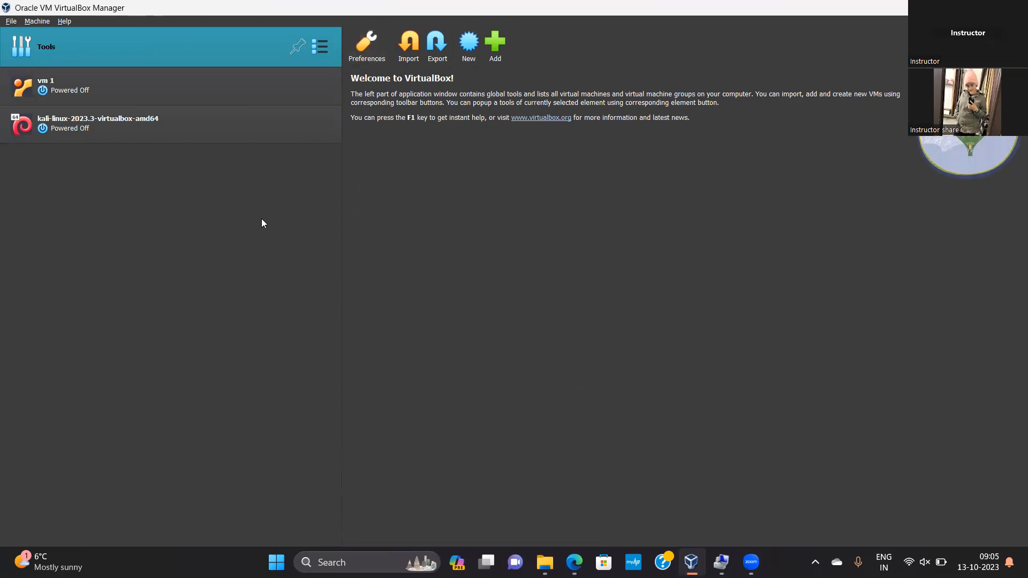
Look through the Input, Update, Language, Display, Proxy and Interface pages of the global preferences without changing them
left_click(12, 23)
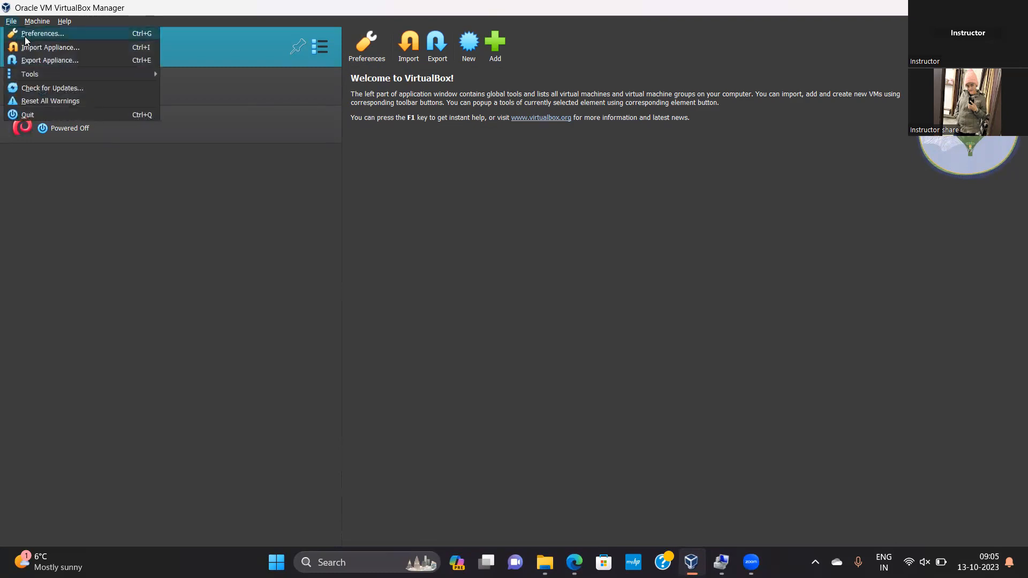
left_click(26, 38)
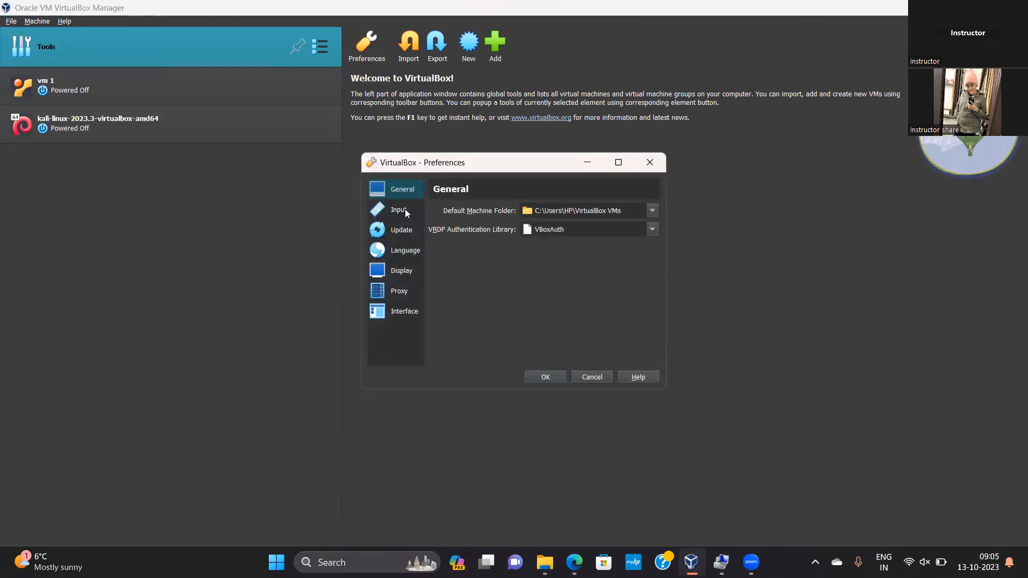
left_click(404, 212)
left_click(401, 231)
left_click(401, 251)
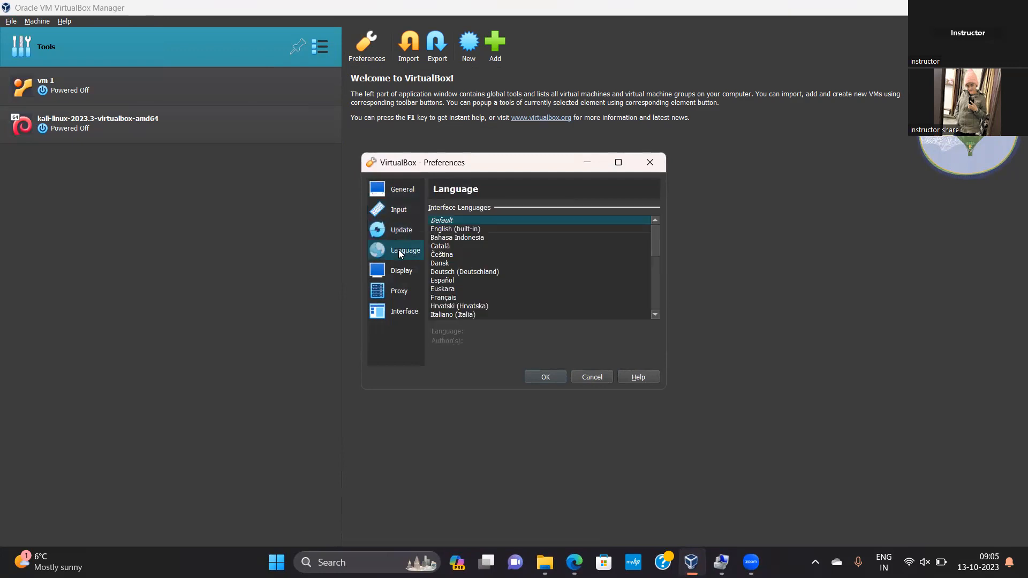
left_click(397, 271)
left_click(398, 284)
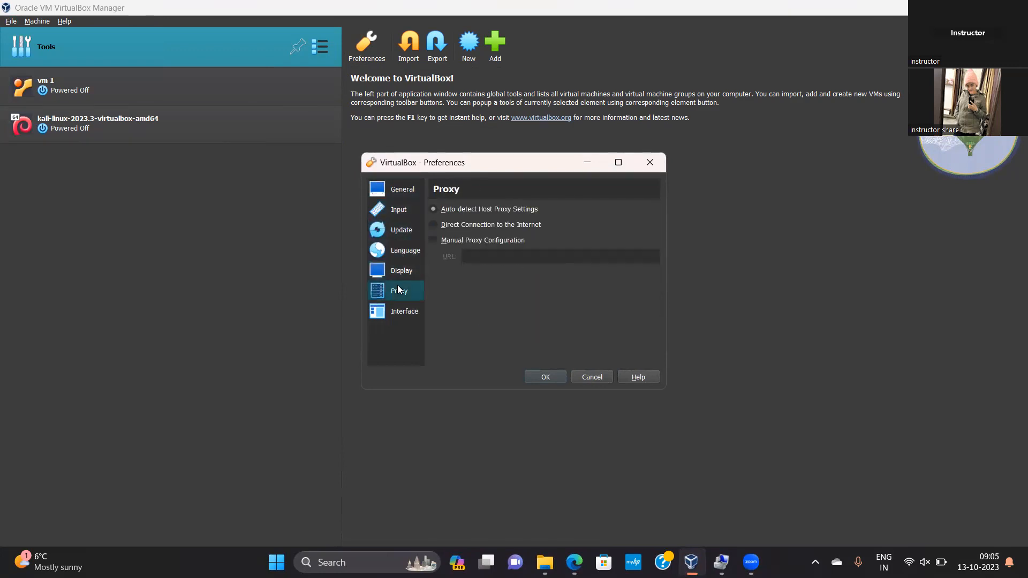
left_click(401, 316)
left_click(594, 380)
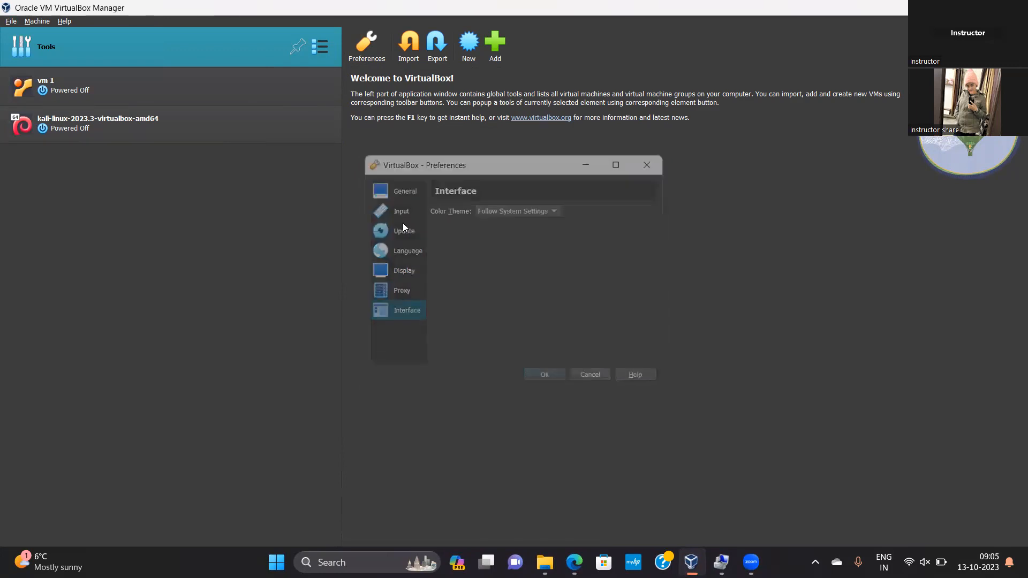
left_click(35, 23)
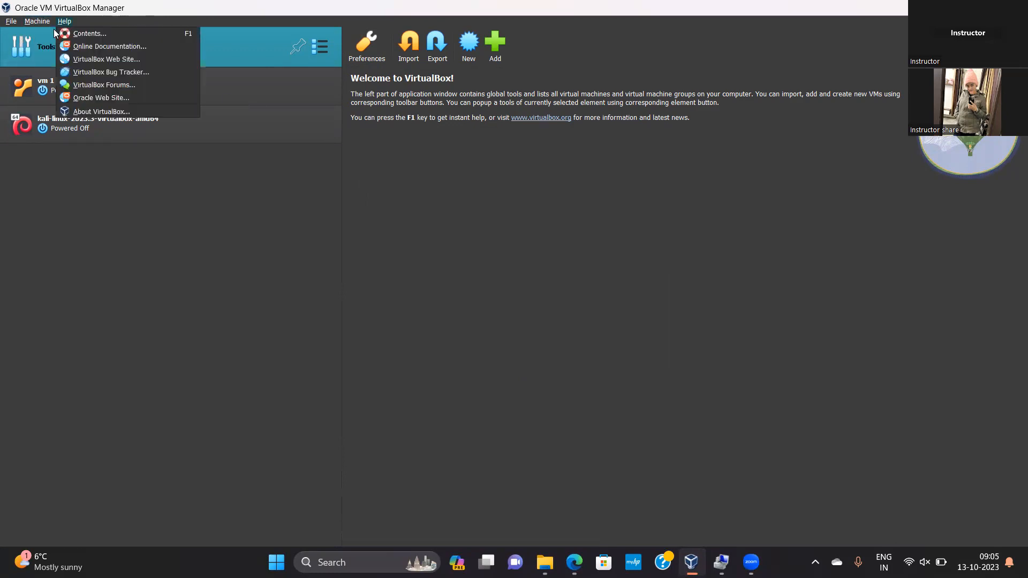
mouse_move(66, 24)
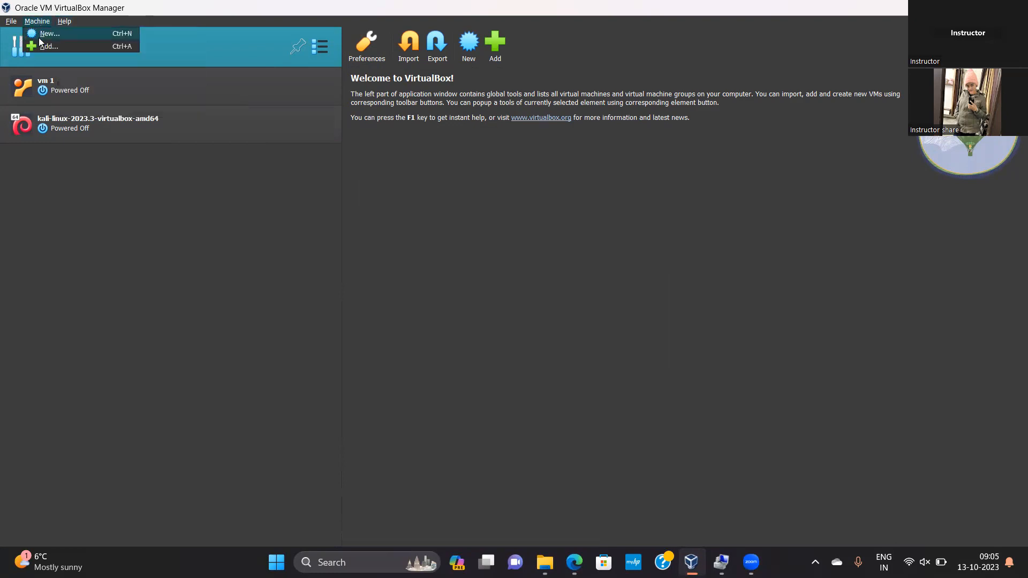
left_click(38, 38)
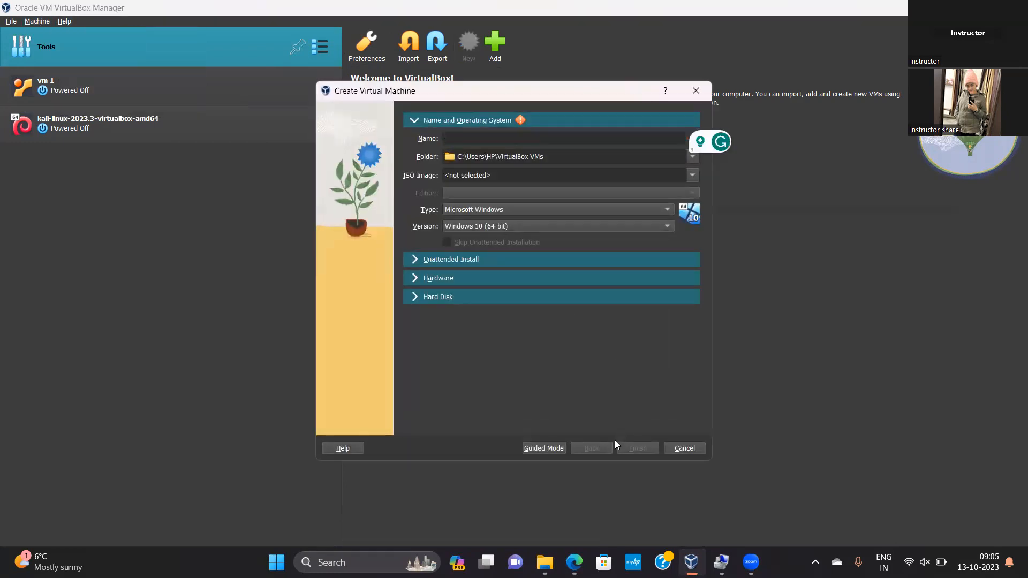
left_click(685, 448)
Check the network settings of vm 1, including the advanced options of Adapter 1 and the pages for Adapters 2 to 4
left_click(179, 97)
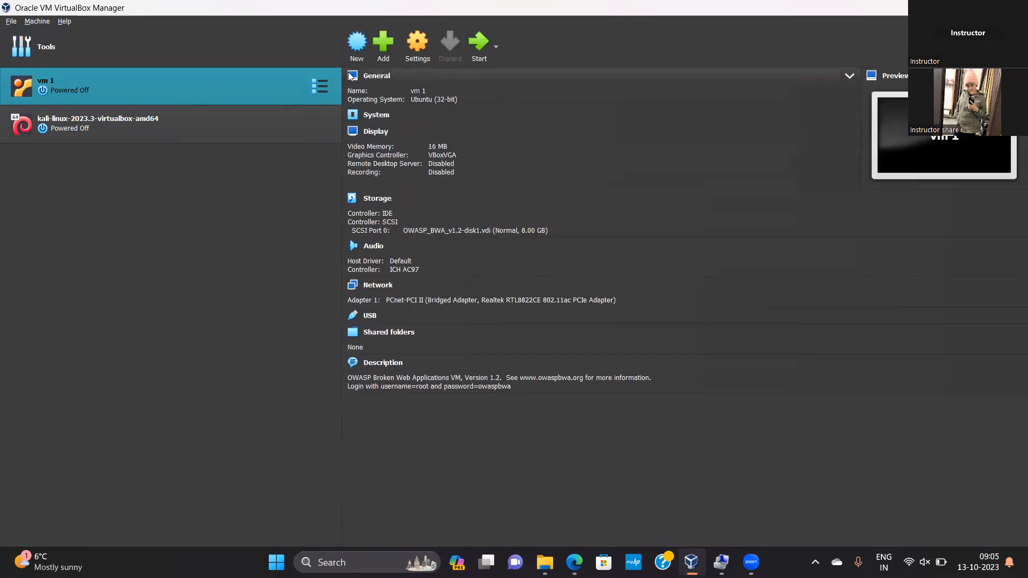
left_click(34, 22)
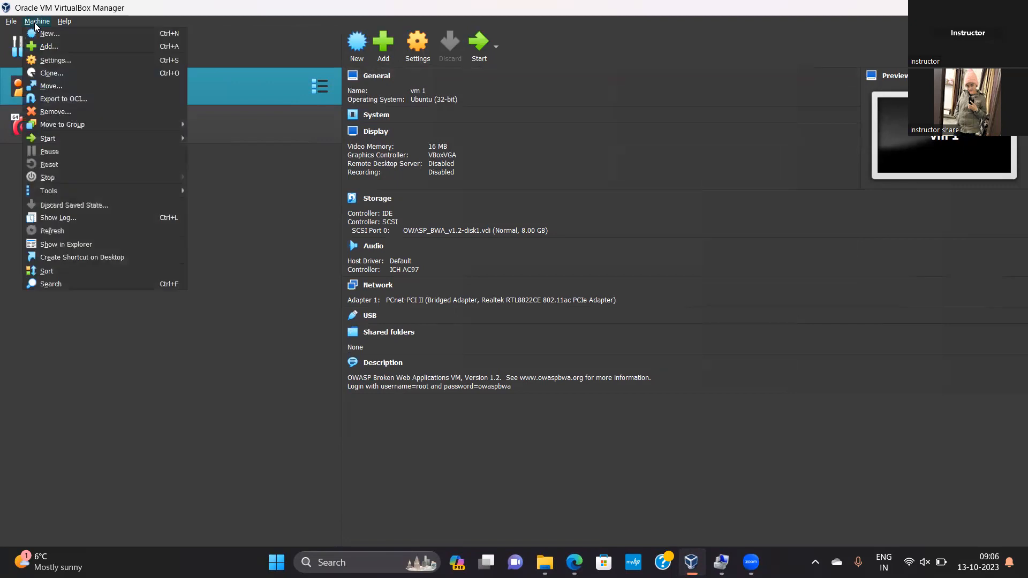
left_click(45, 60)
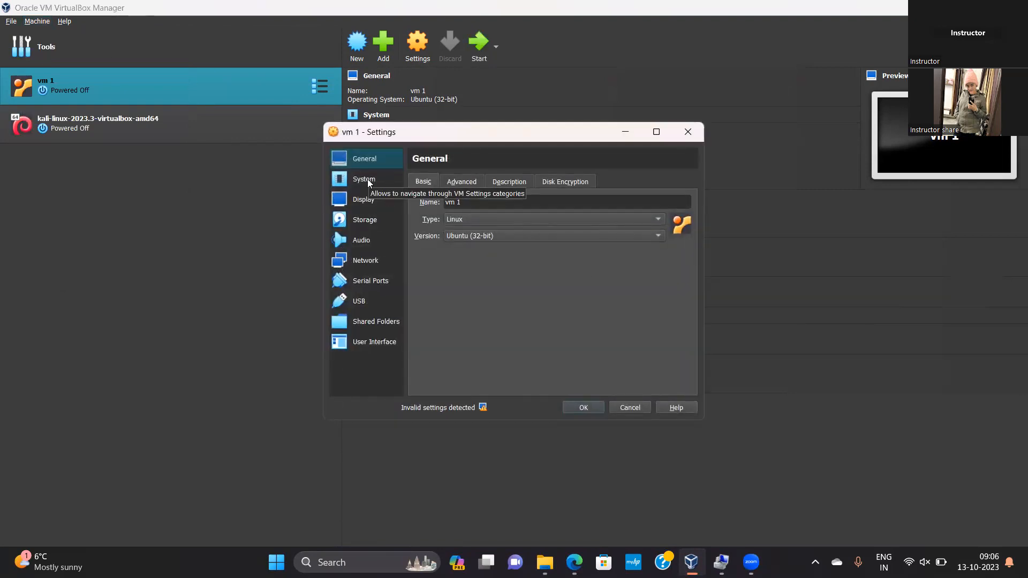
left_click(367, 261)
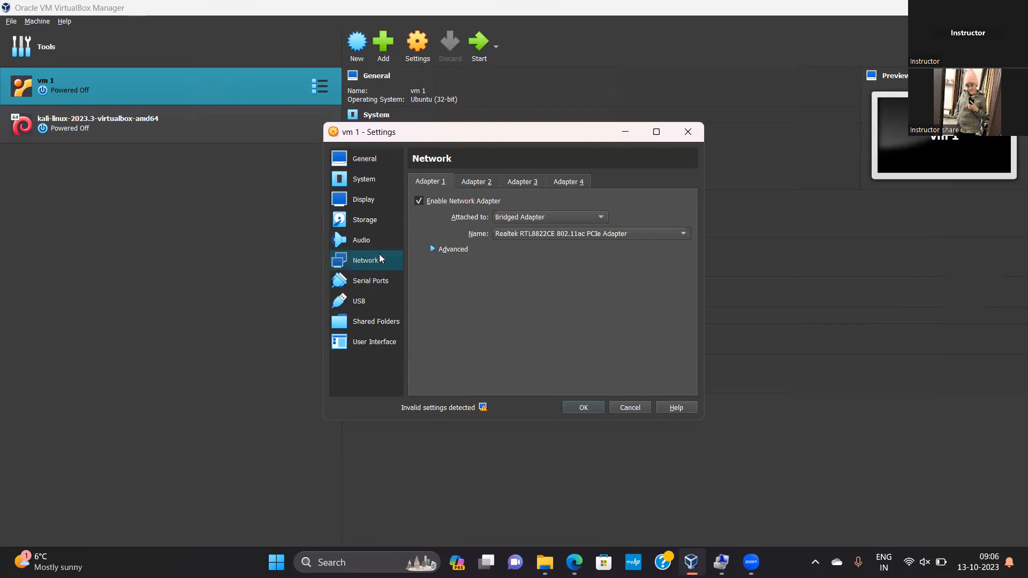
left_click(454, 250)
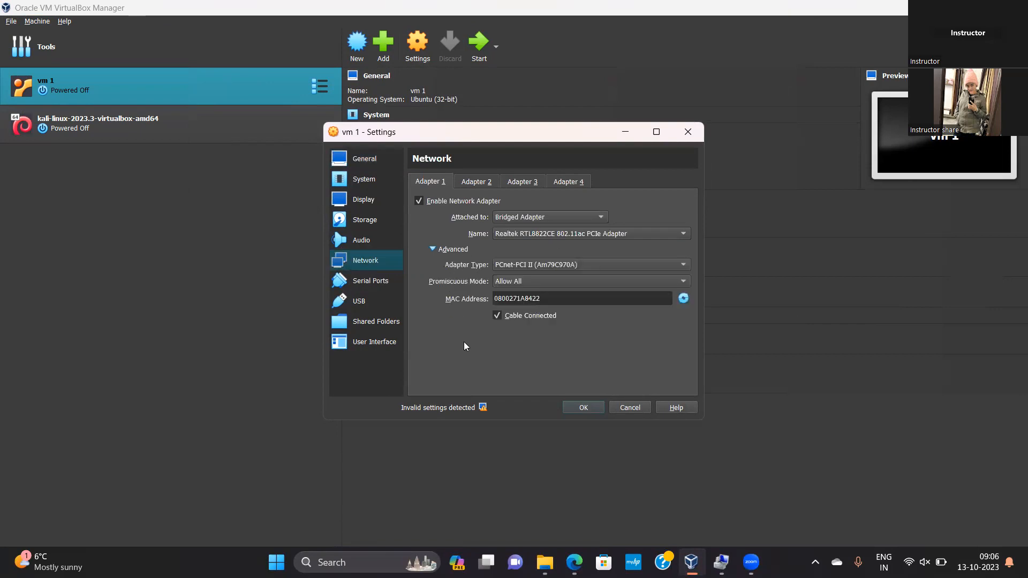
left_click(476, 184)
left_click(518, 182)
left_click(566, 182)
left_click(631, 408)
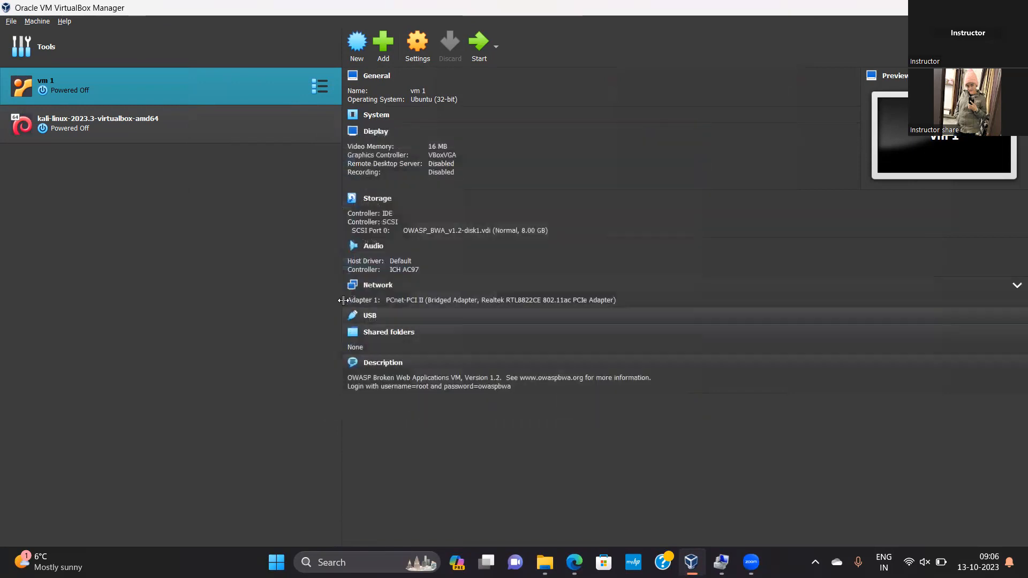
left_click(68, 21)
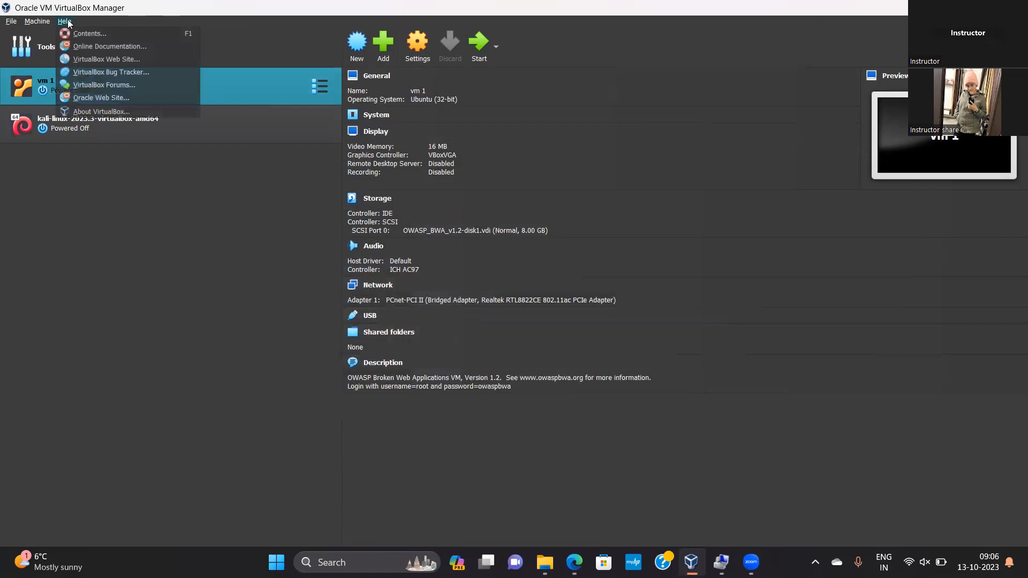
mouse_move(37, 22)
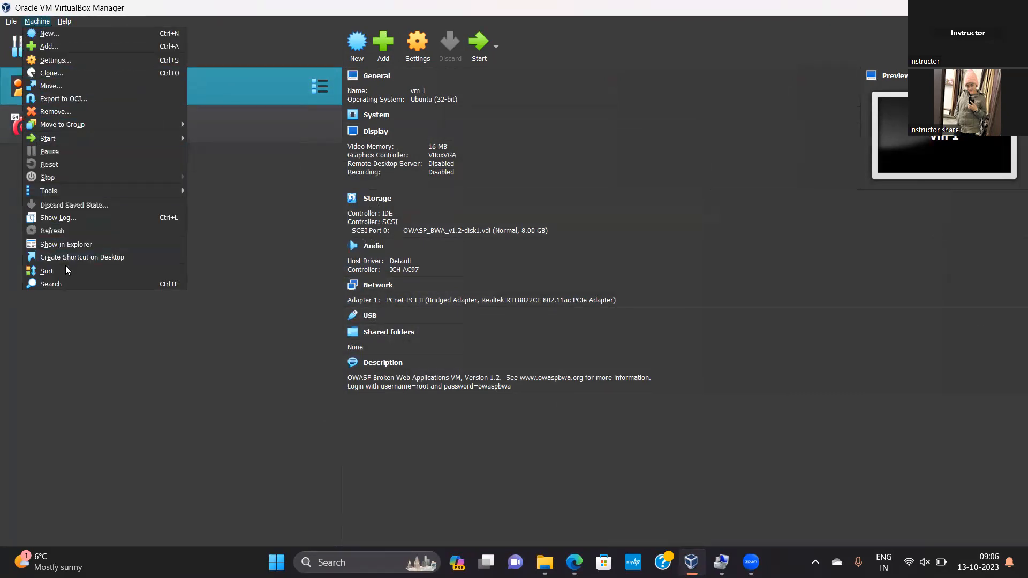
mouse_move(55, 193)
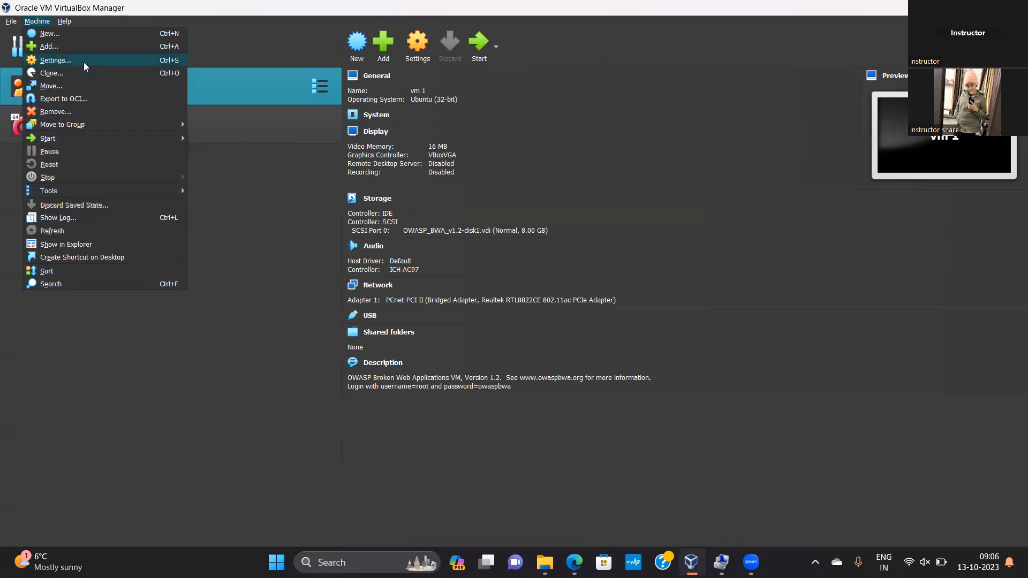
Open the Network Manager on its list of host-only networks
left_click(10, 21)
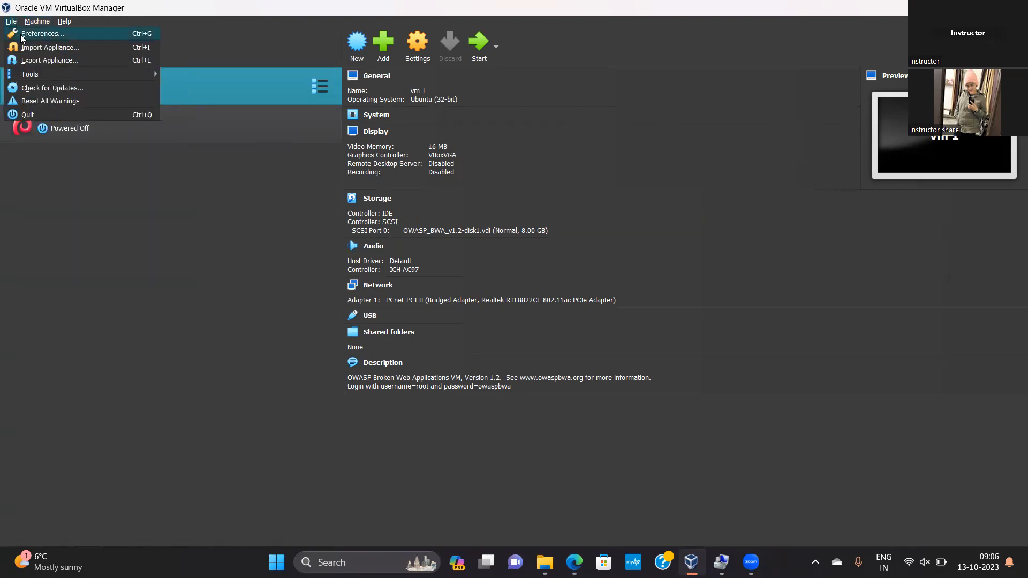
mouse_move(71, 77)
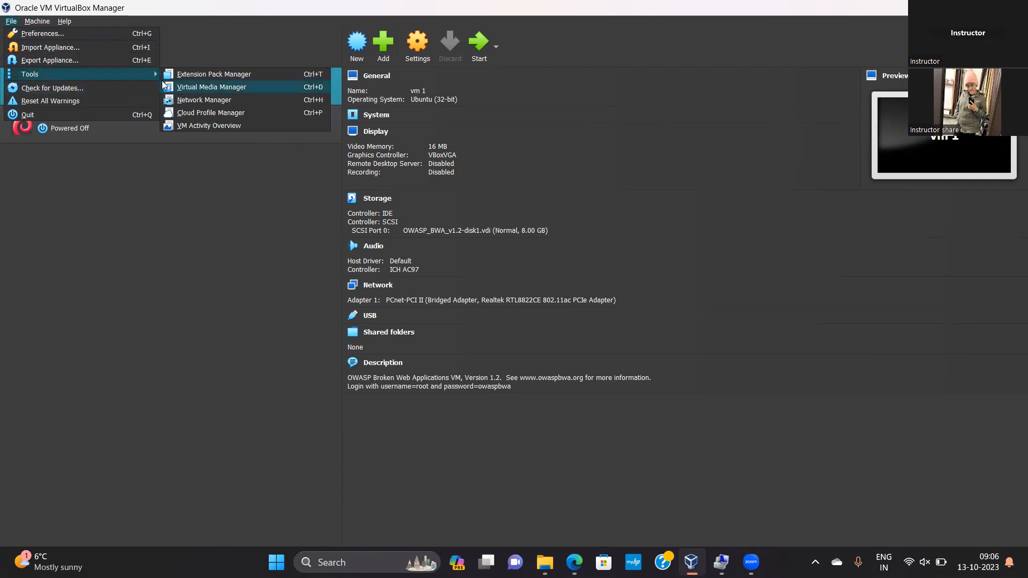
left_click(194, 99)
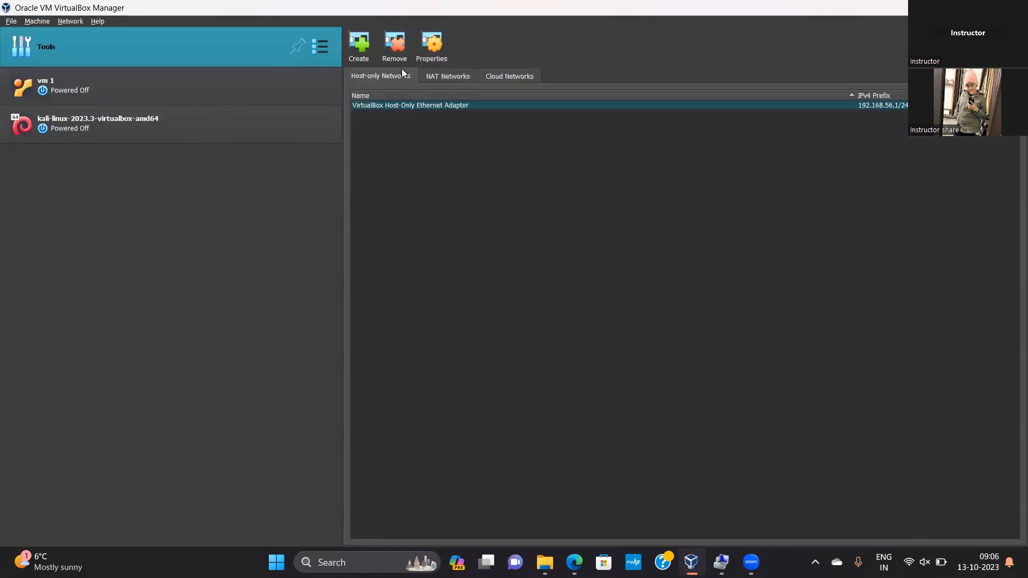
scroll(401, 68, "down", 1)
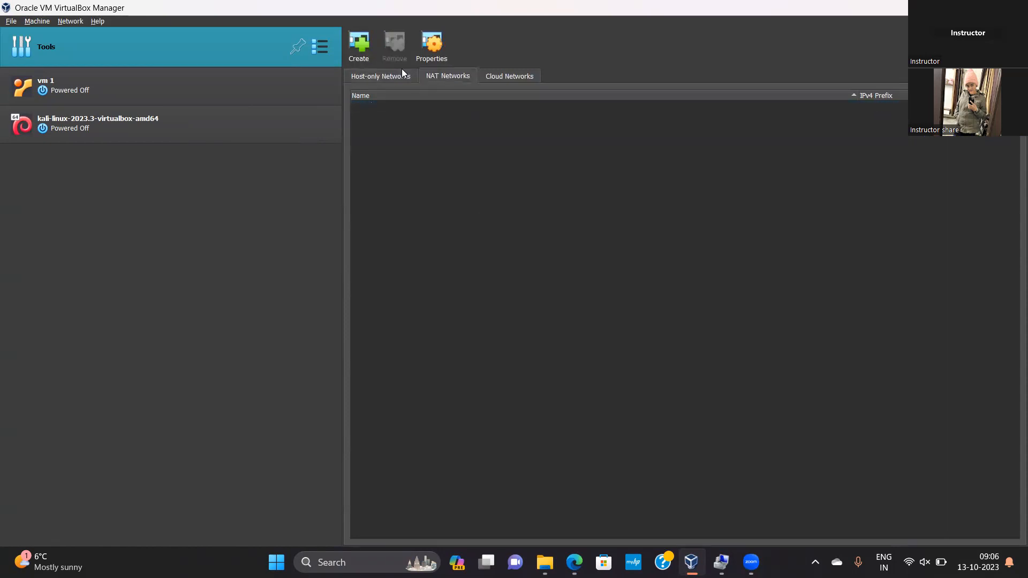
left_click(382, 74)
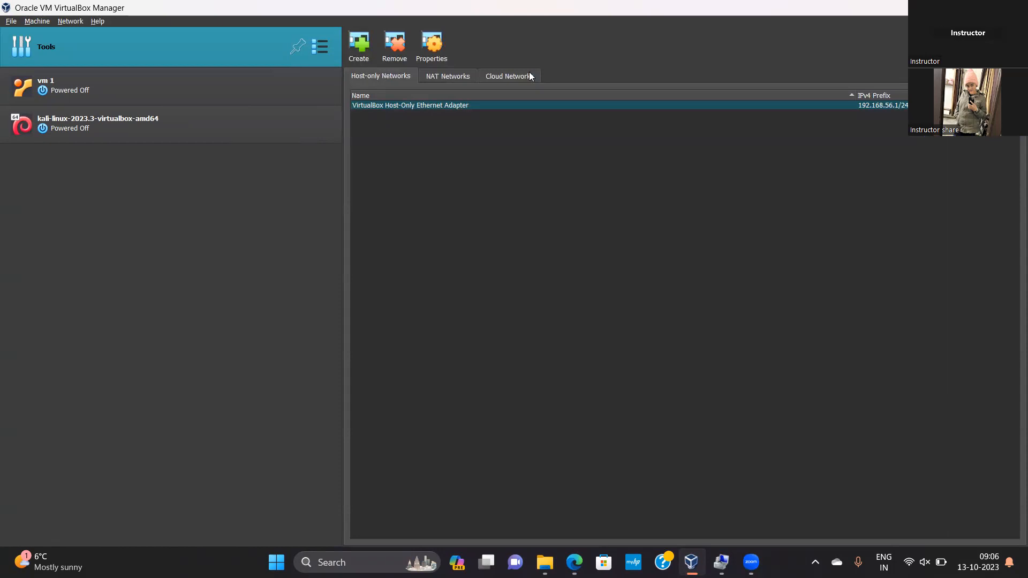
Show the properties of the VirtualBox Host-Only Ethernet Adapter
left_click_drag(529, 72, 455, 257)
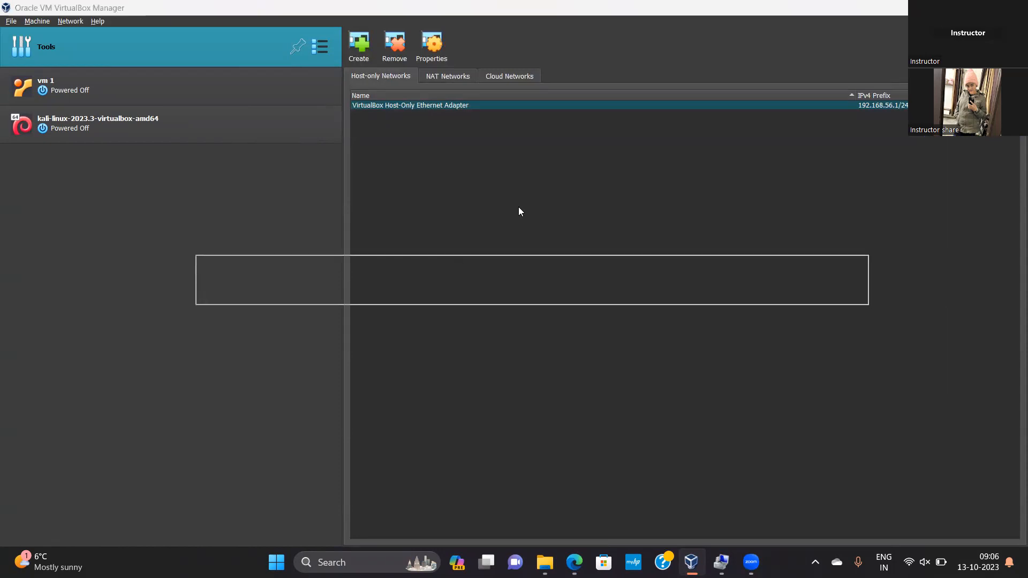
left_click(472, 105)
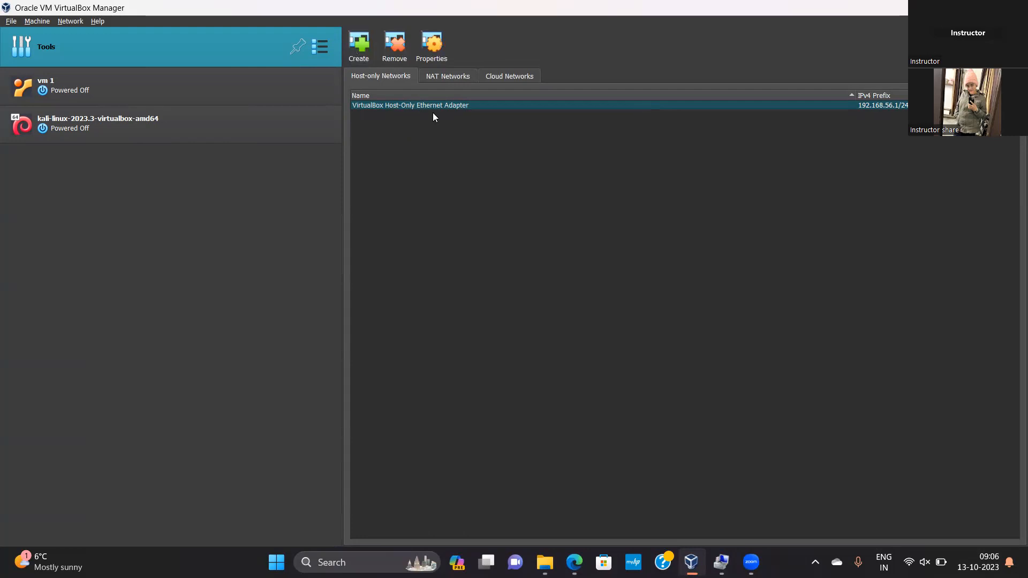
left_click(433, 53)
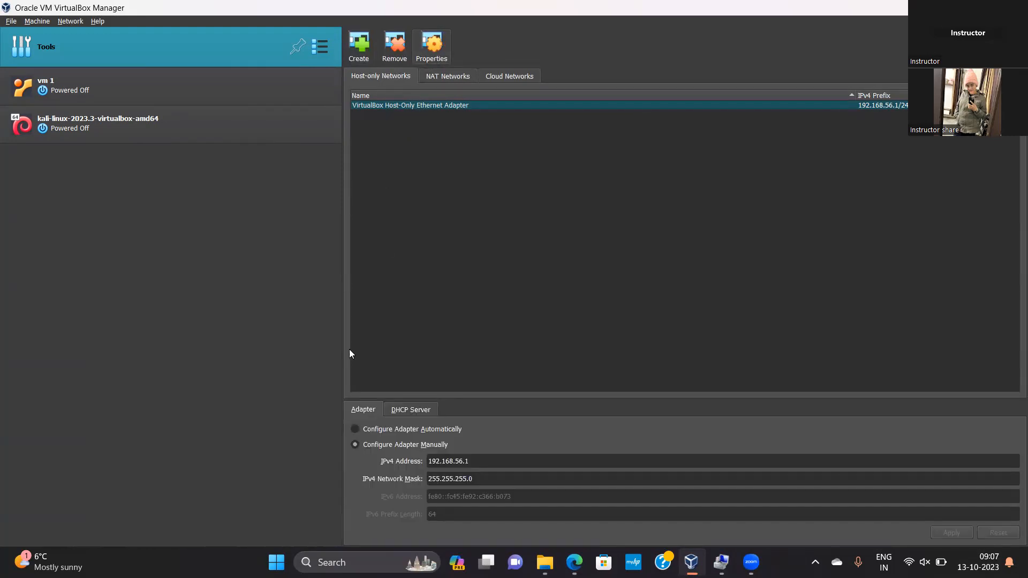
Check the DHCP server and adapter settings of the VirtualBox Host-Only Ethernet Adapter
left_click(407, 410)
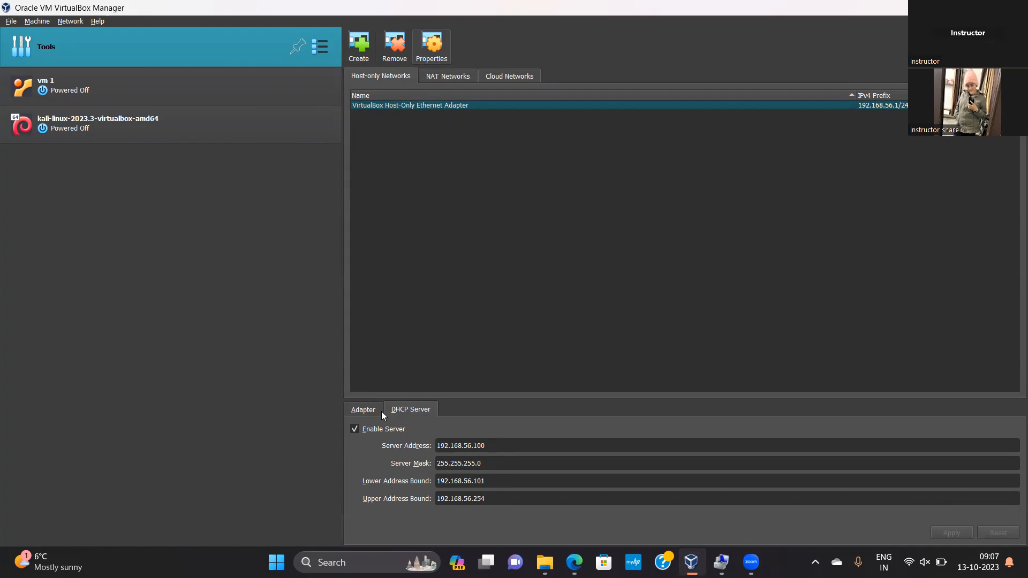
left_click(366, 415)
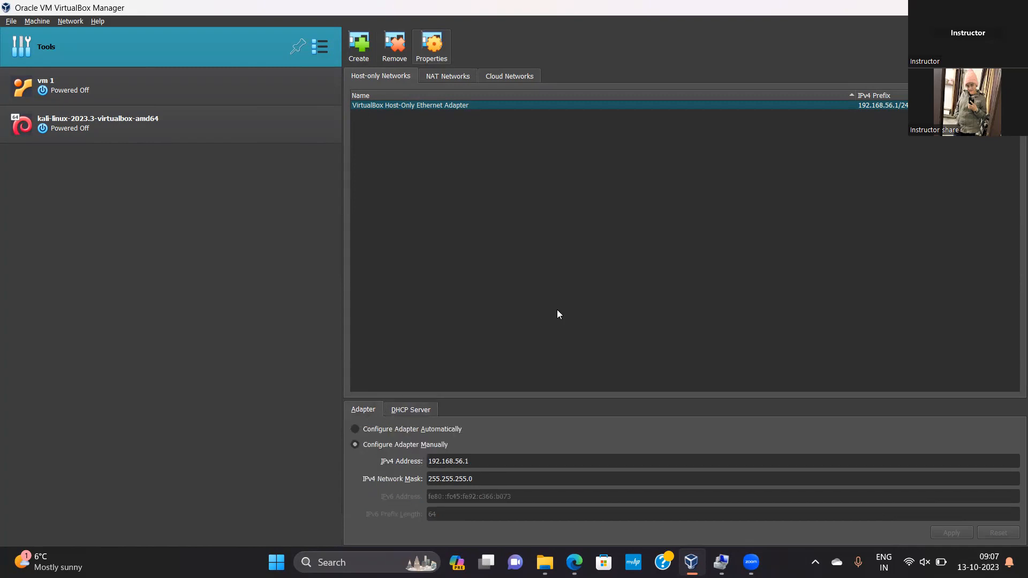
Attach Adapter 1 of vm 1 to Host-only Adapter with the VirtualBox Host-Only Ethernet Adapter, check its advanced options and save the settings
left_click(151, 90)
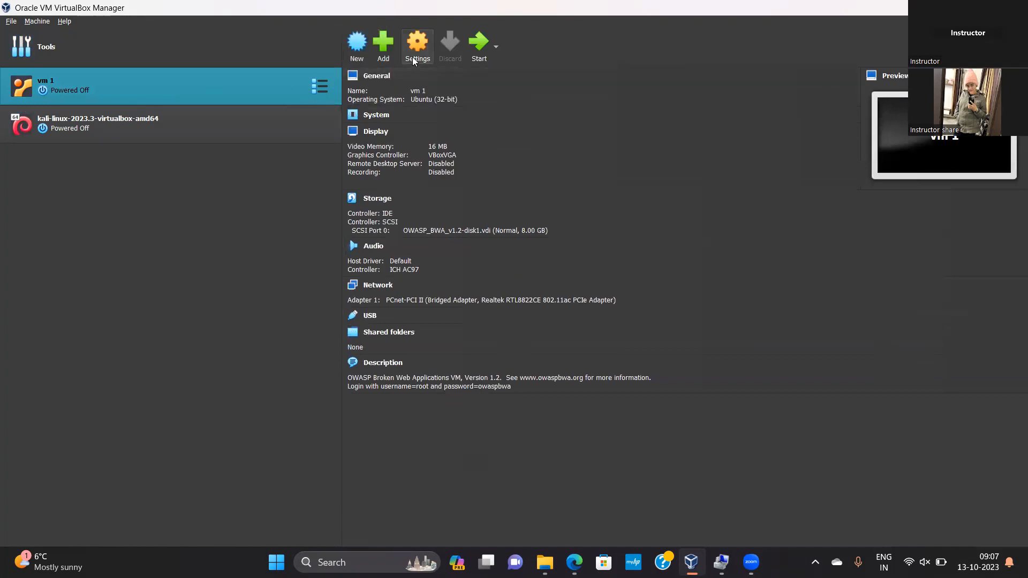
left_click(412, 56)
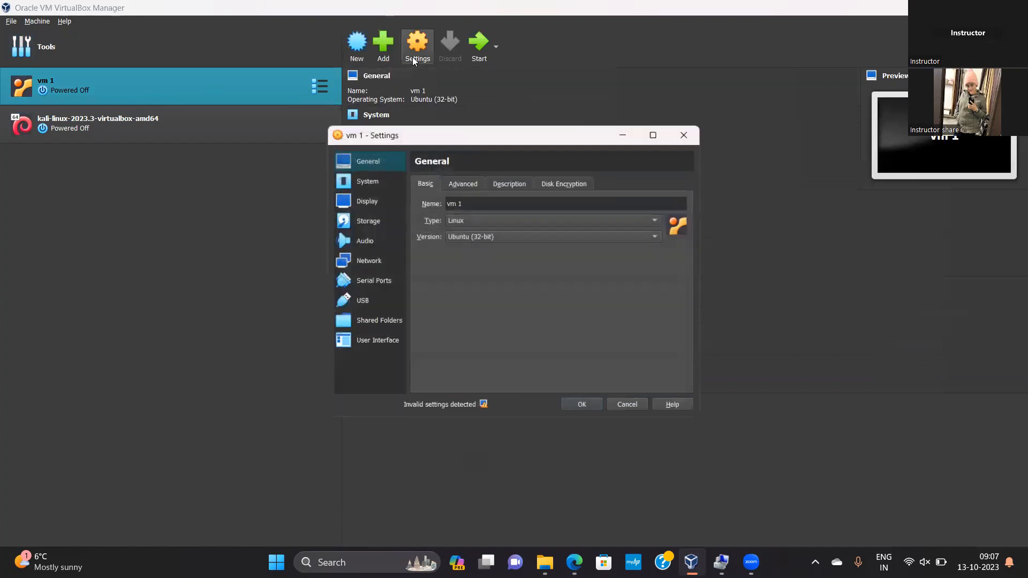
left_click(359, 250)
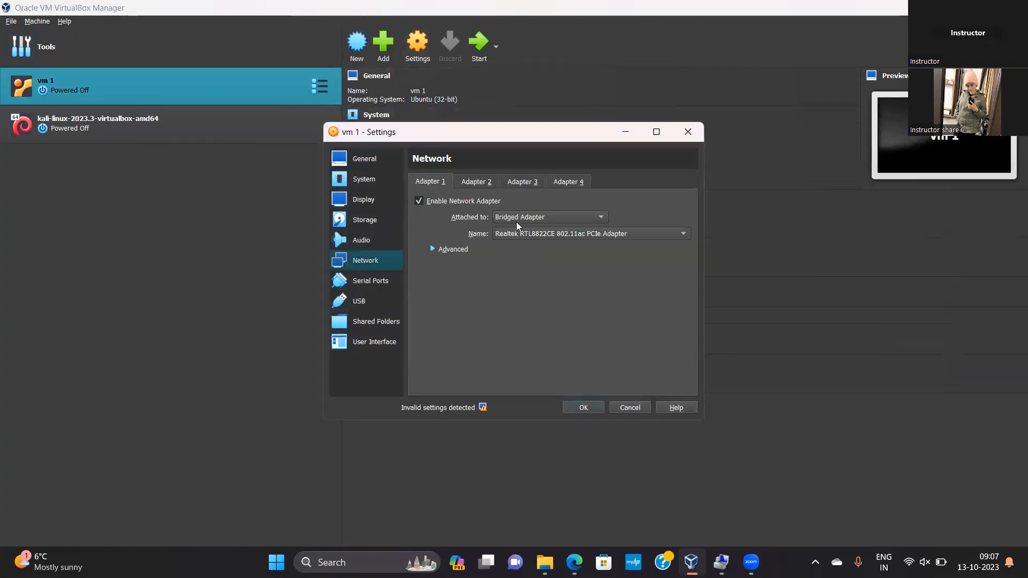
left_click(534, 219)
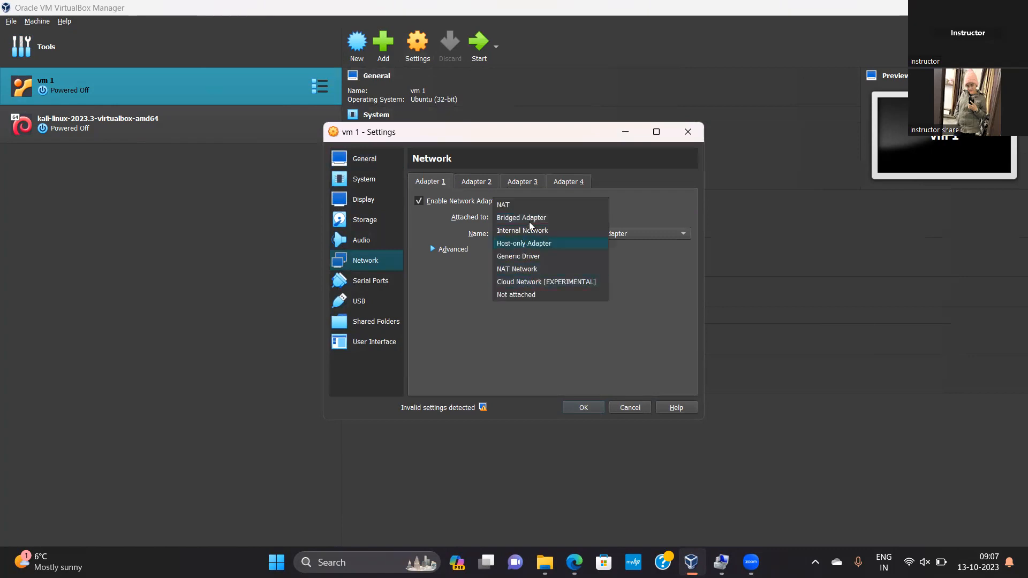
left_click(527, 243)
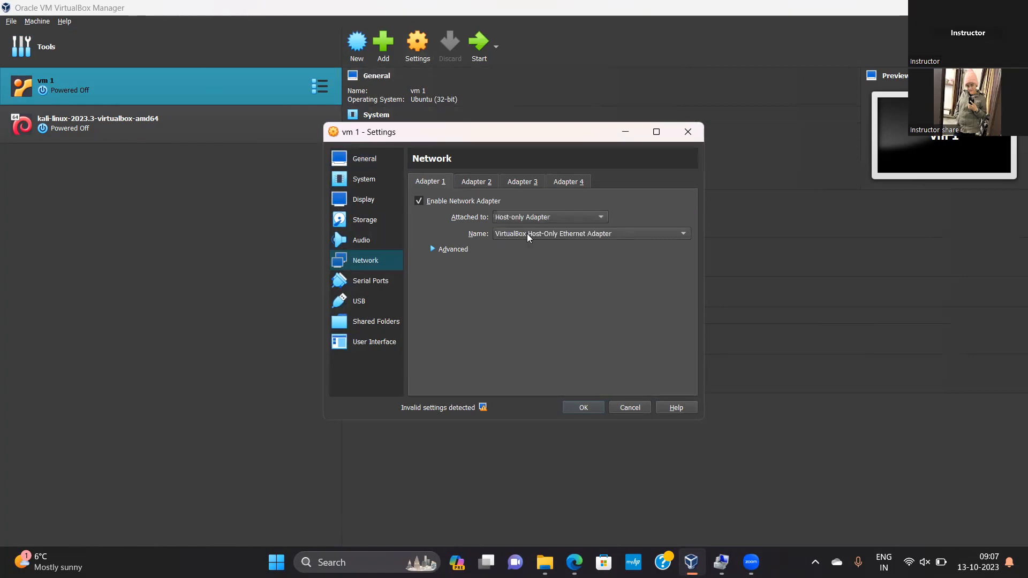
left_click(468, 252)
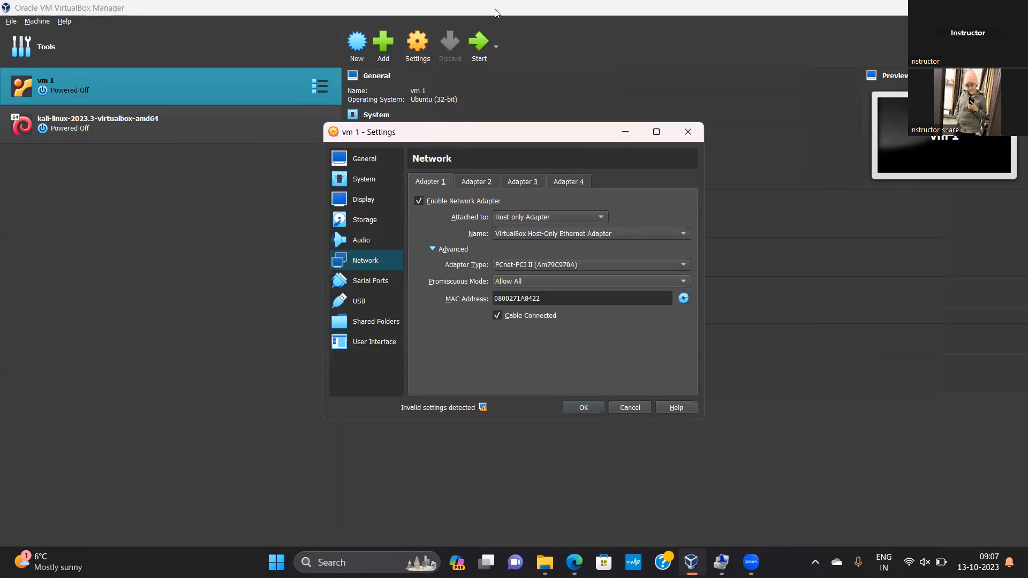
left_click(583, 407)
Attach Adapter 1 of the Kali Linux machine to Host-only Adapter, check its advanced options and save the settings
left_click(176, 125)
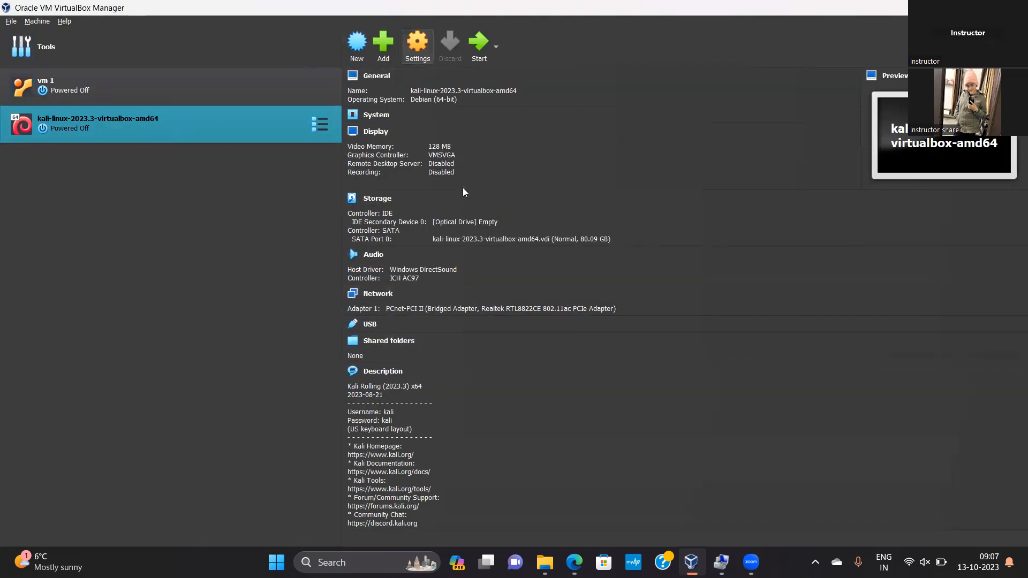
key("ctrl+s")
left_click(365, 262)
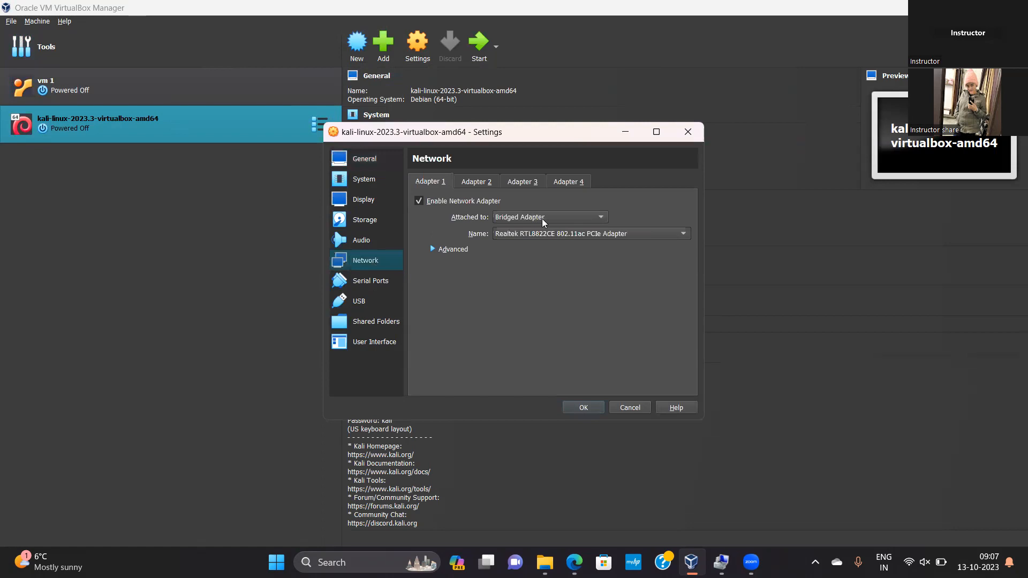
left_click(539, 219)
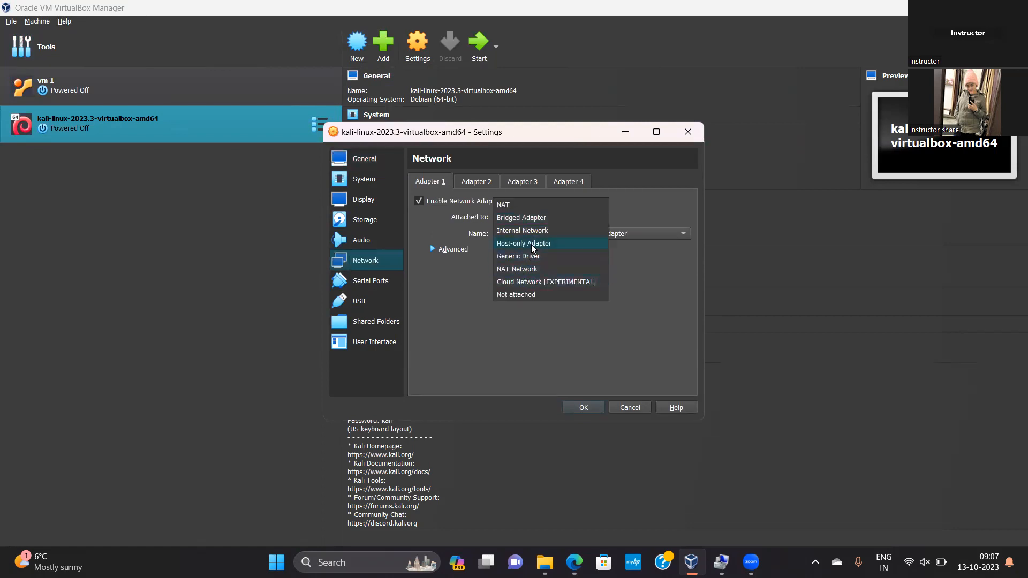
left_click(530, 243)
left_click(454, 250)
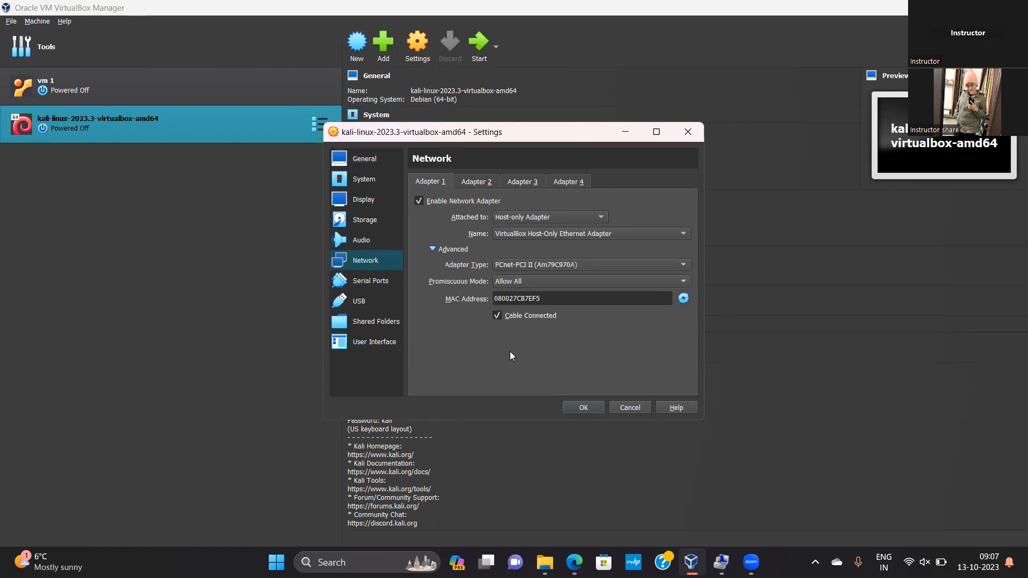
left_click(584, 408)
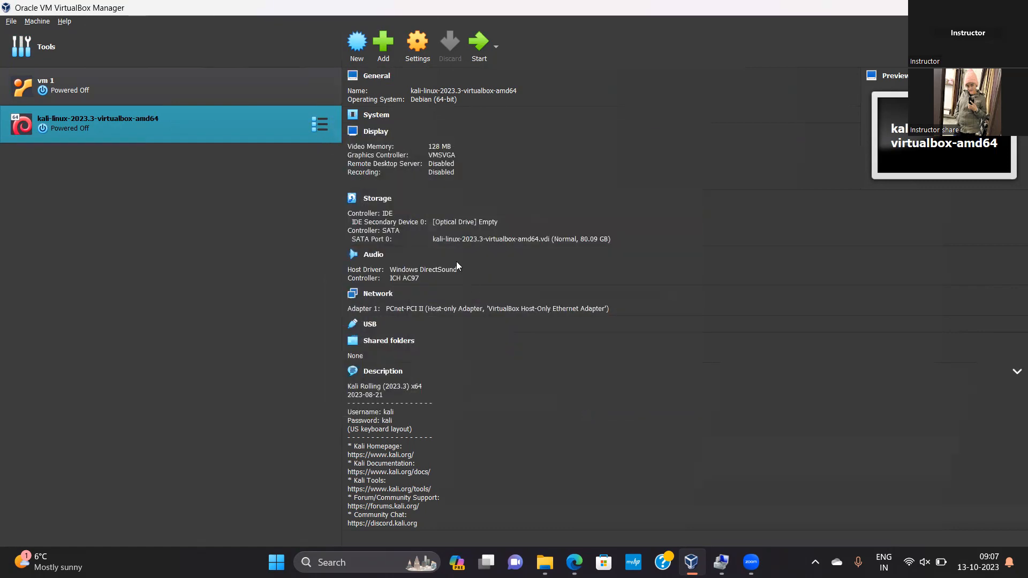
Start the vm 1 and Kali Linux virtual machines and close the Computer Management window
left_click(294, 94)
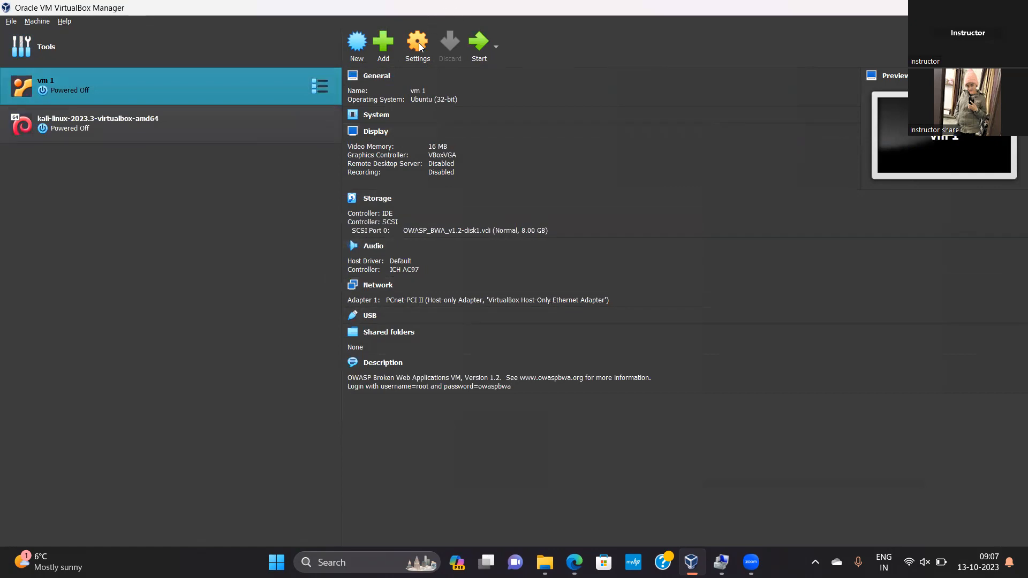
left_click(208, 122)
left_click(475, 41)
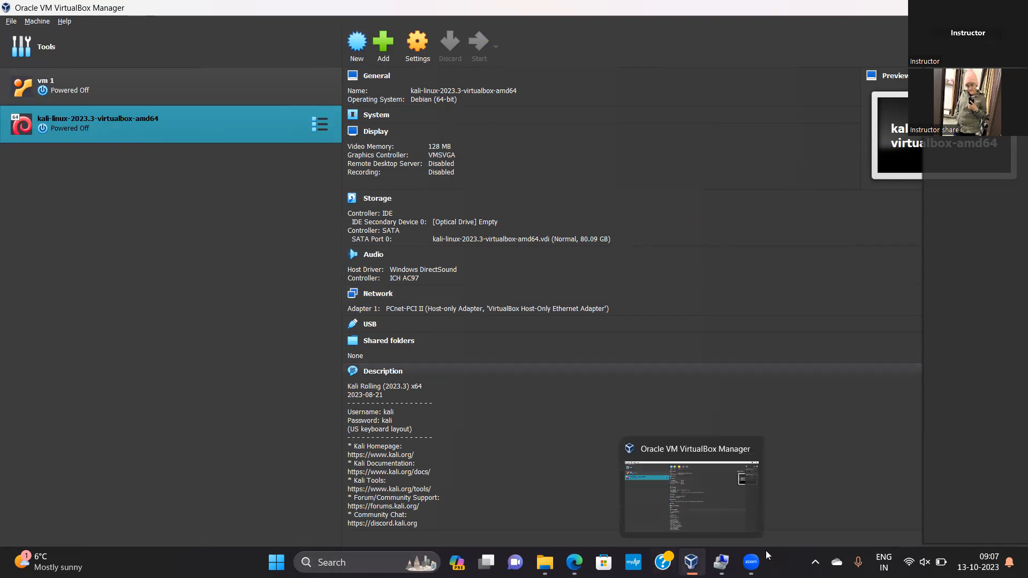
left_click(721, 561)
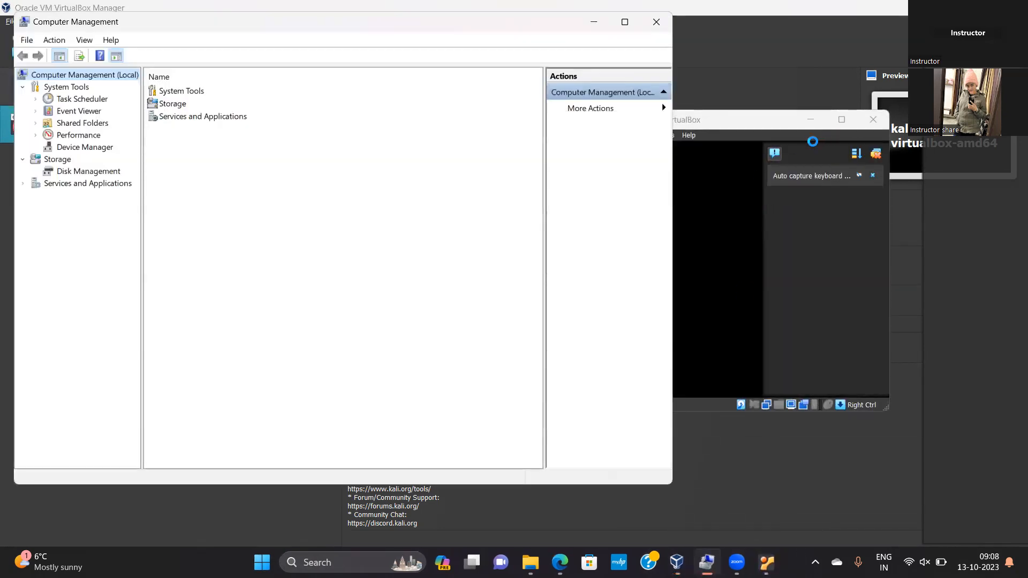
left_click(656, 22)
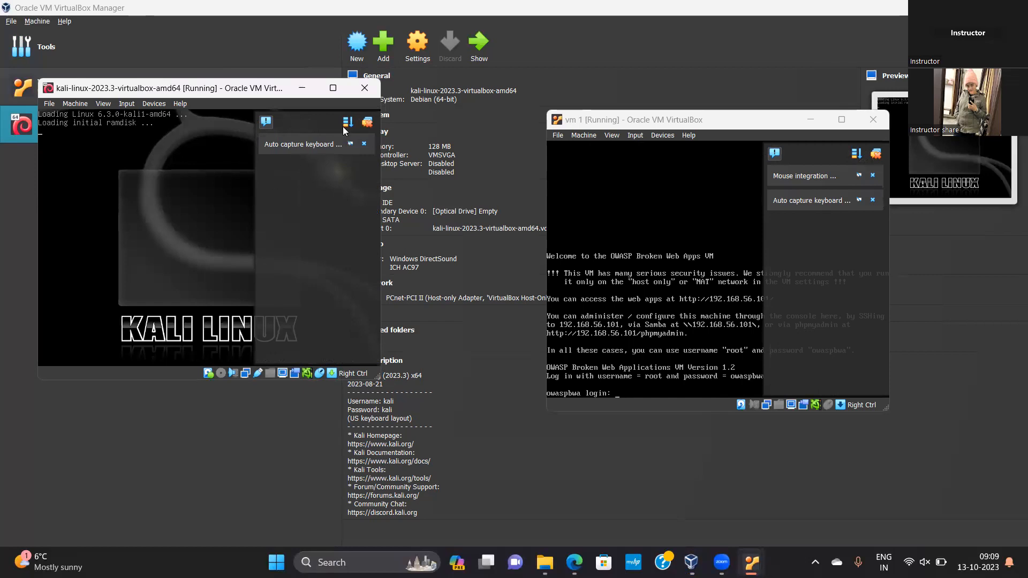
Dismiss the notifications in the Kali Linux window and log in as kali with the account password
left_click(364, 141)
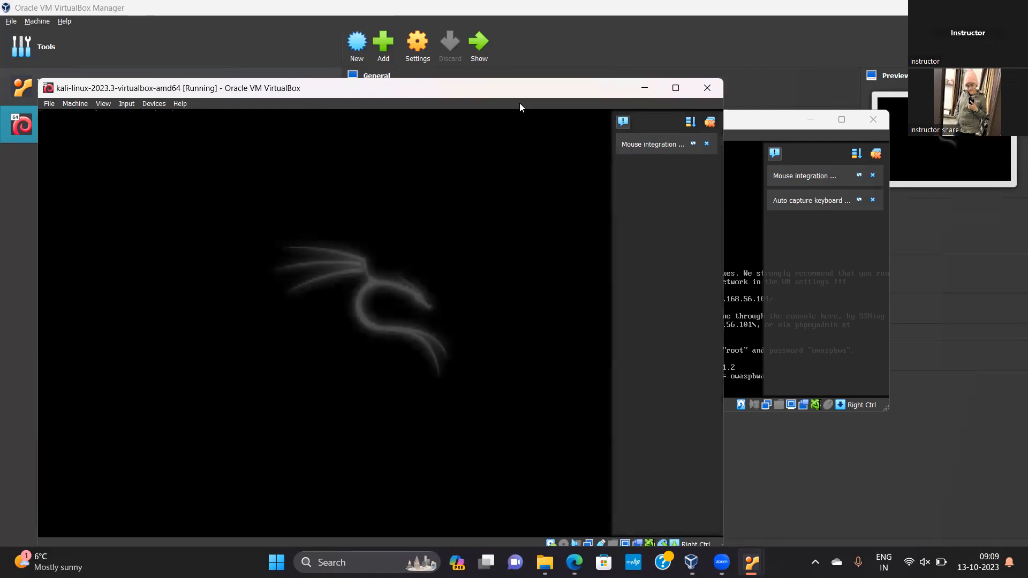
left_click(706, 143)
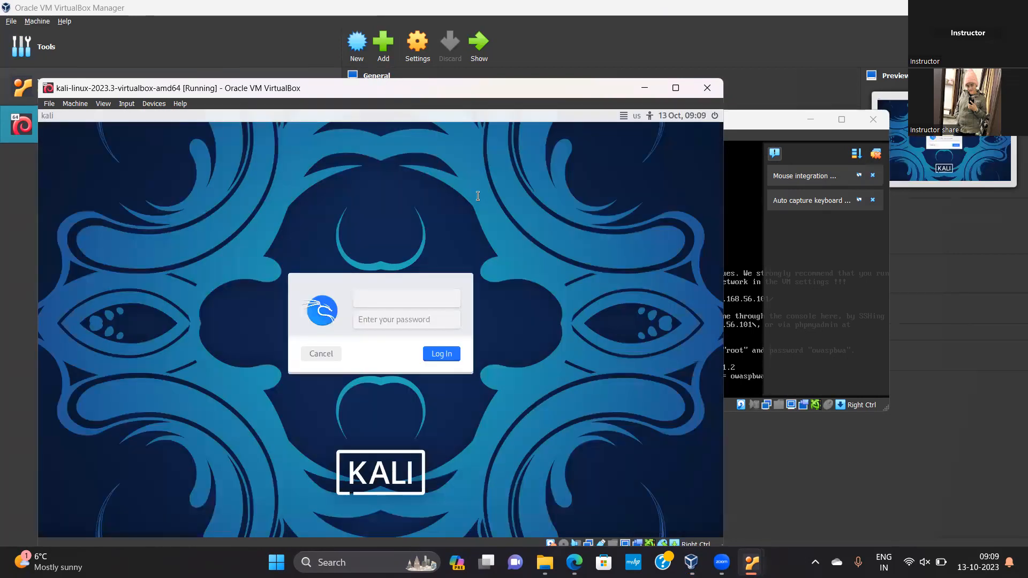
type("kali")
key("Tab")
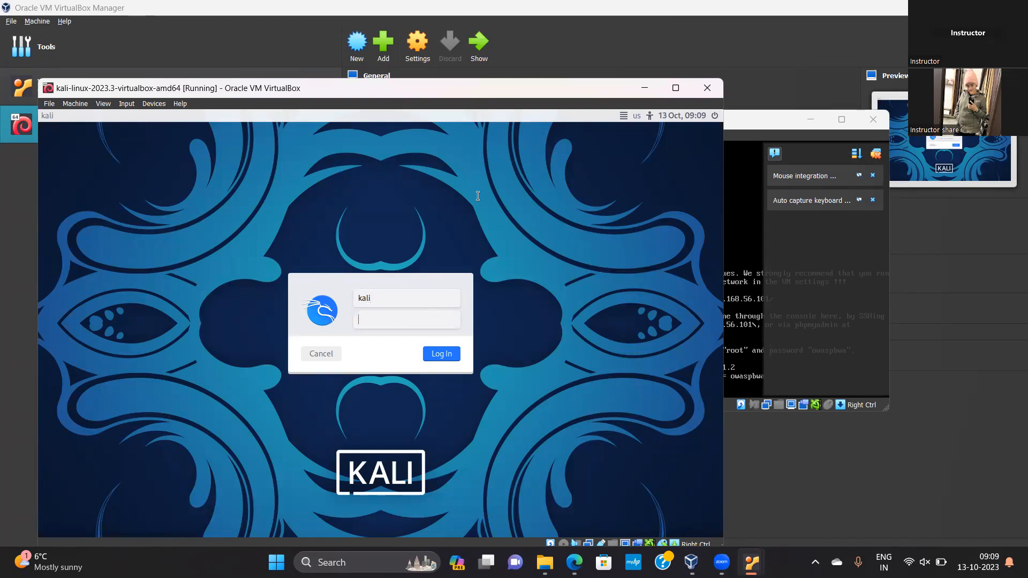
type("kali")
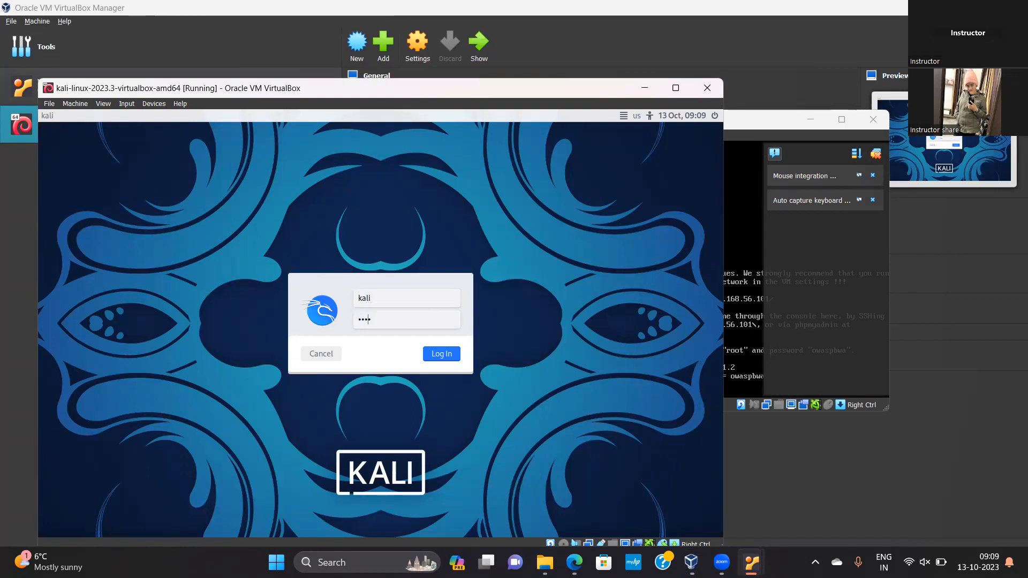
key("Return")
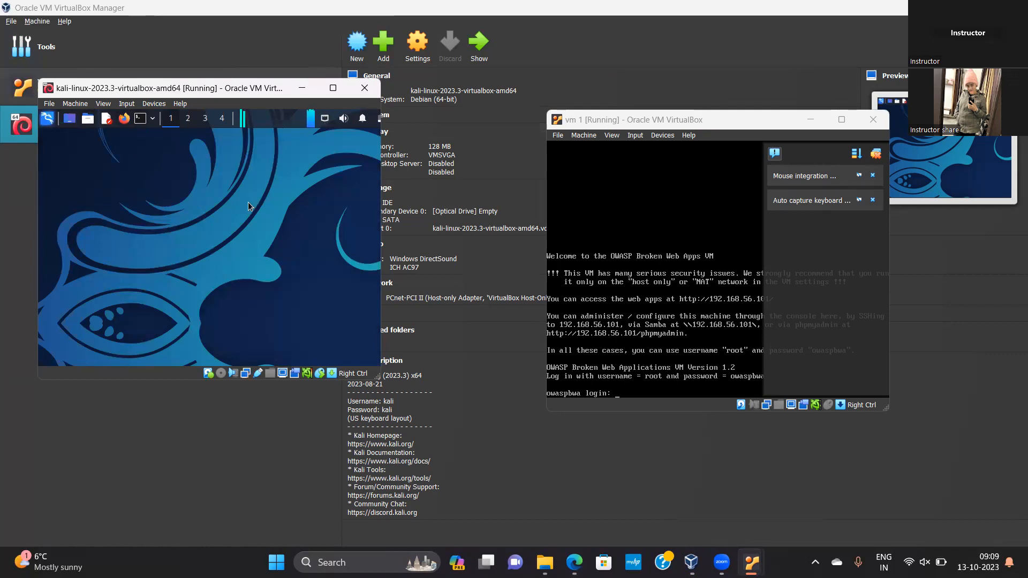
Run ifconfig in a Kali terminal to check the machine's network addresses
type("ifconfig")
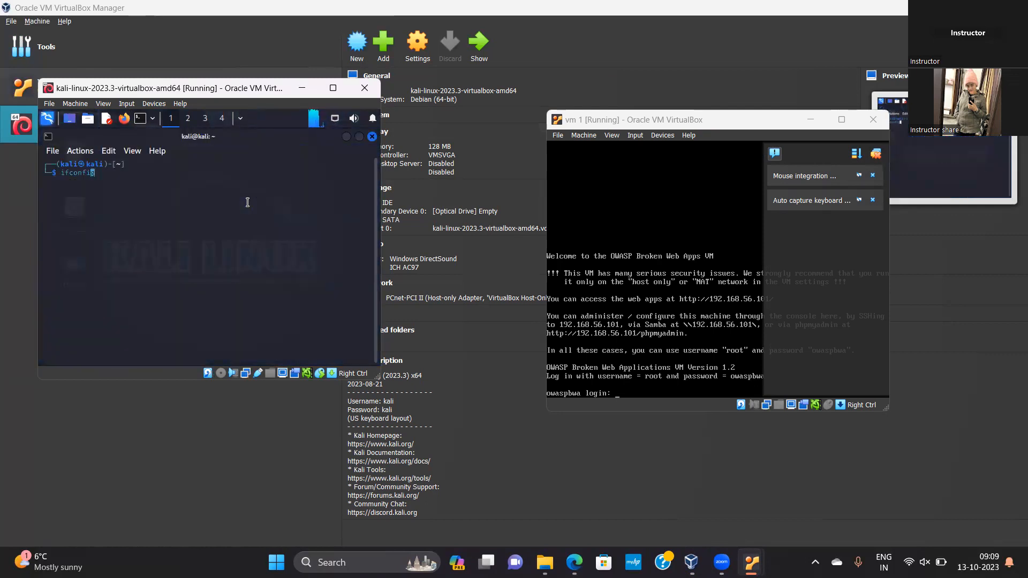
key("Return")
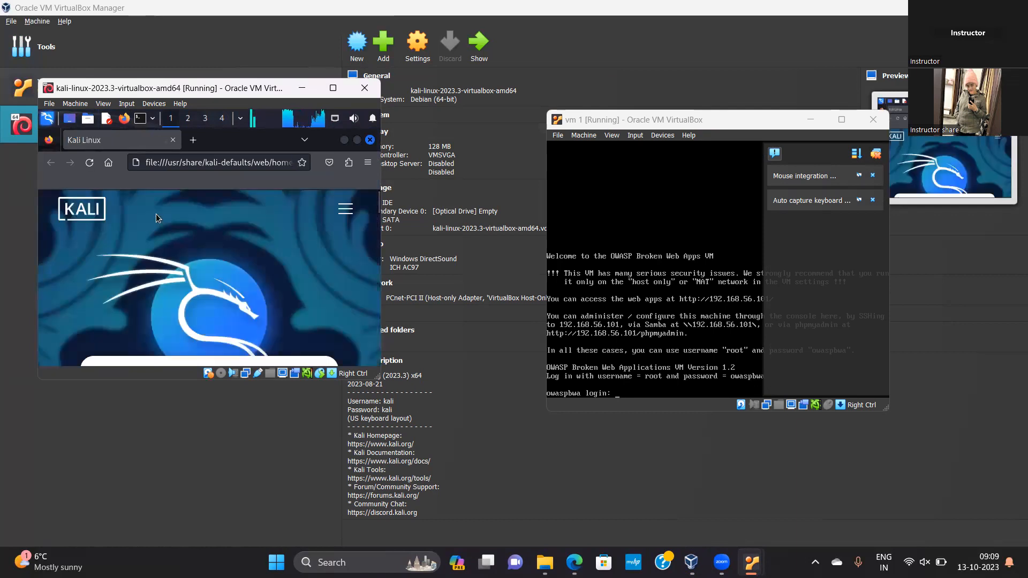
left_click(209, 162)
key("BackSpace")
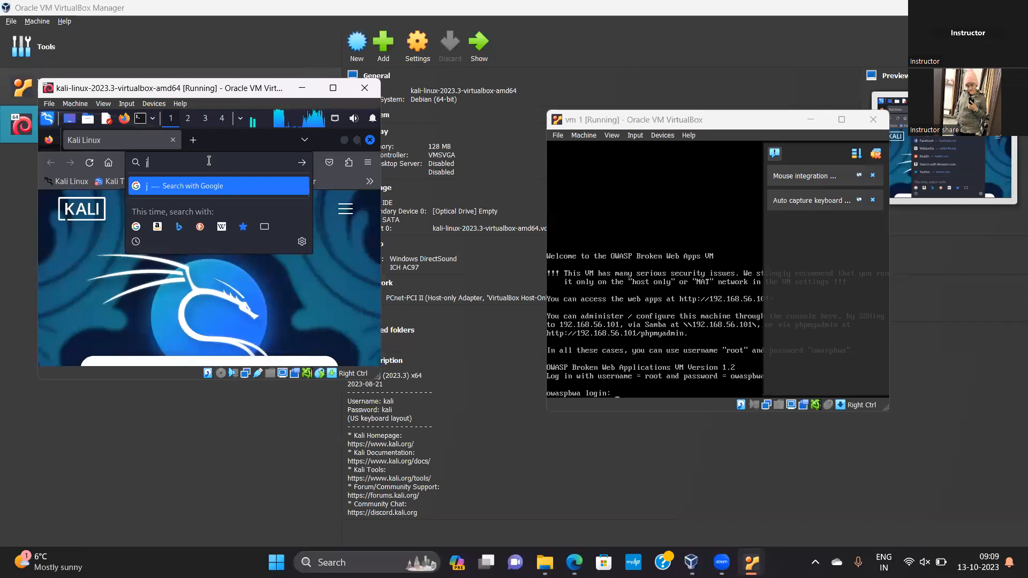
type("http")
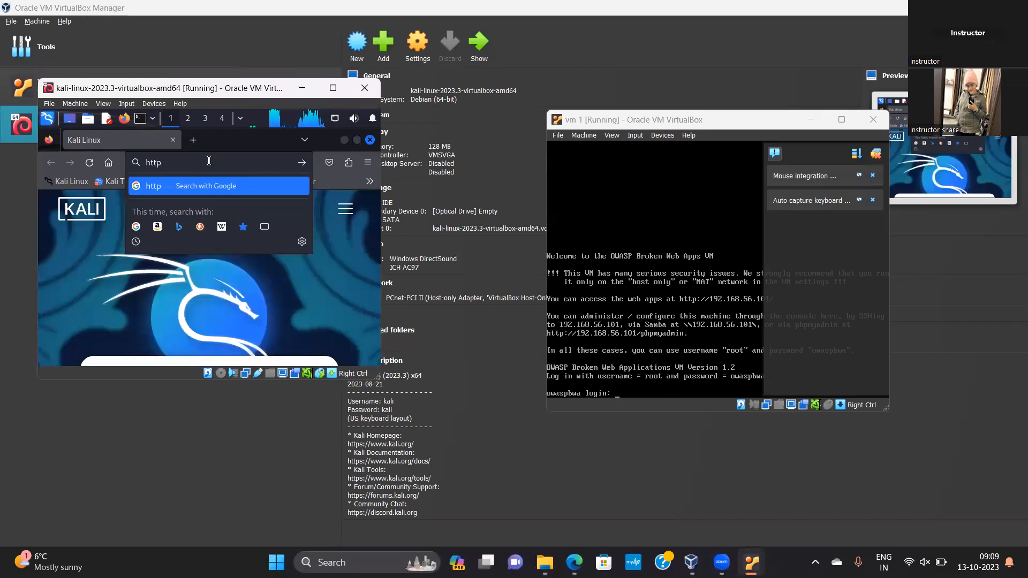
type("://")
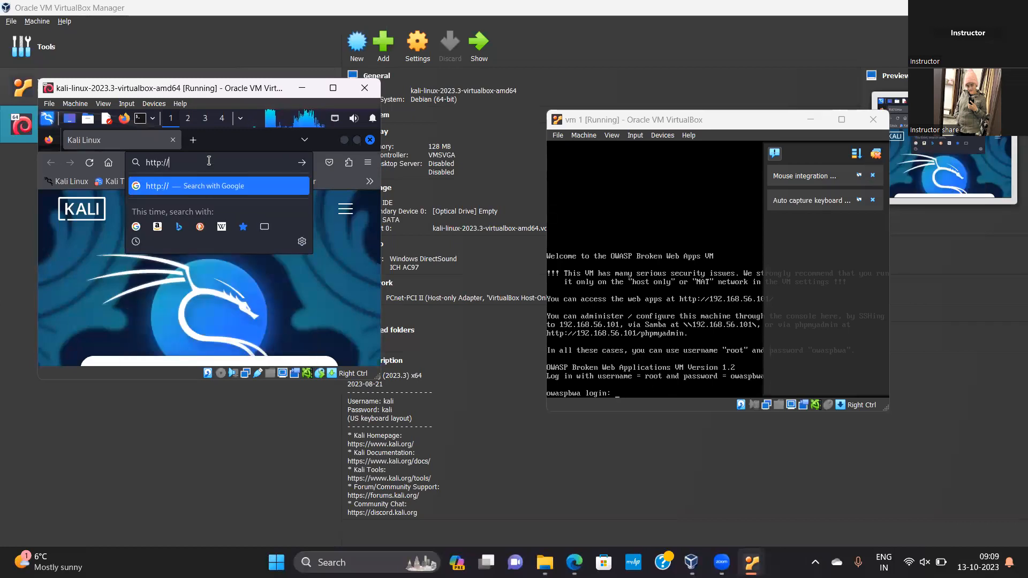
type("192.1")
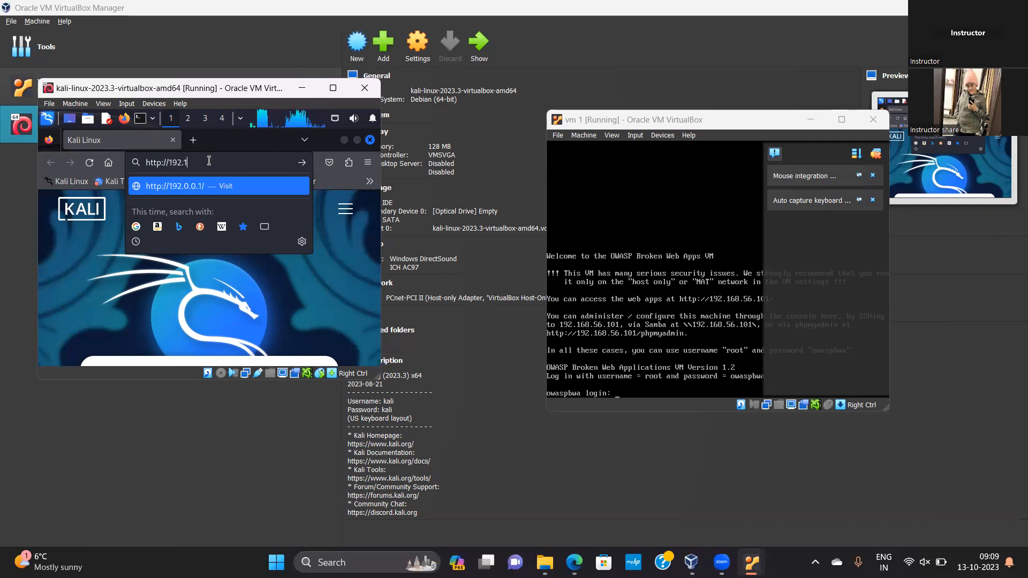
type("68.56")
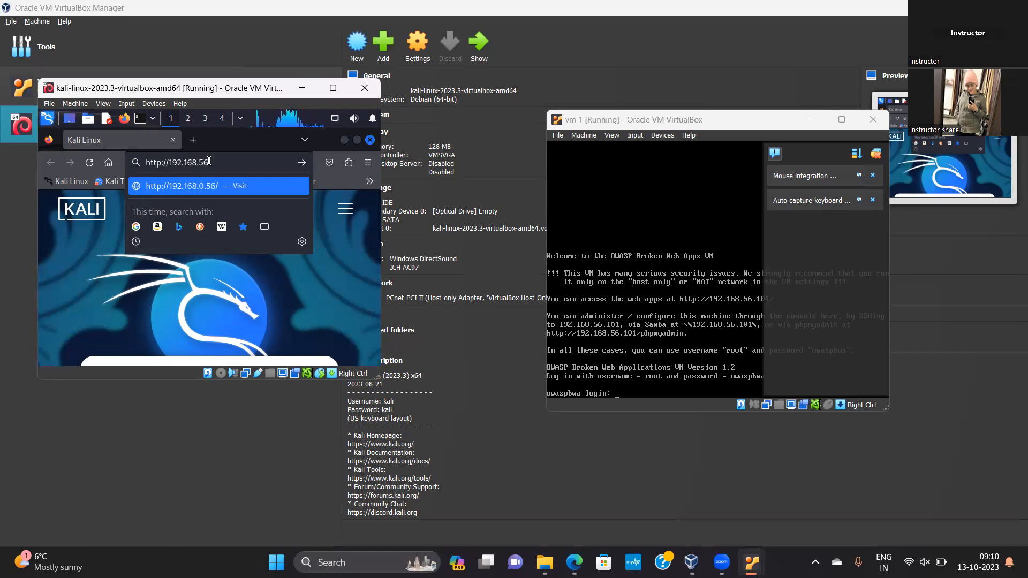
type(".101")
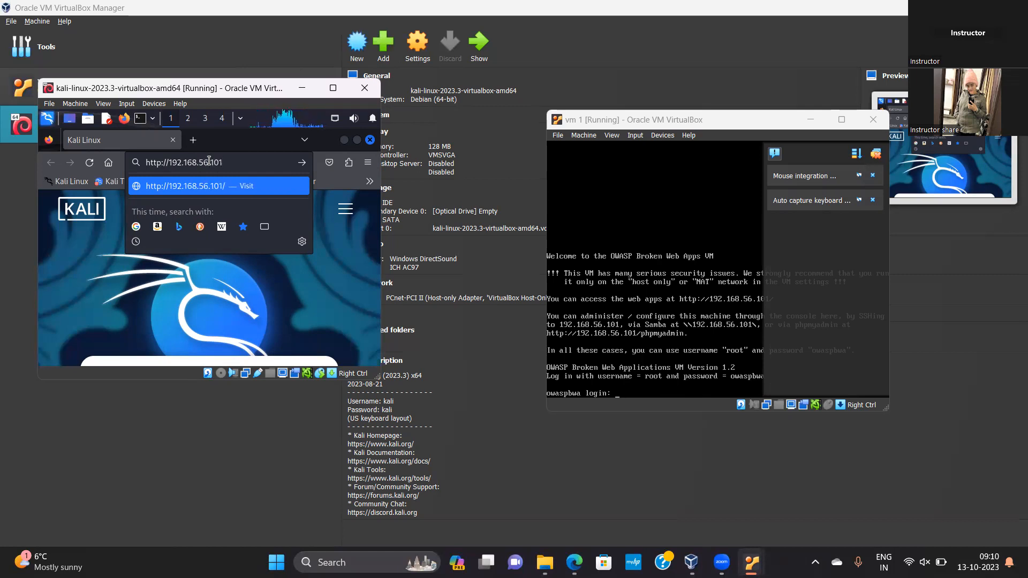
type("/php")
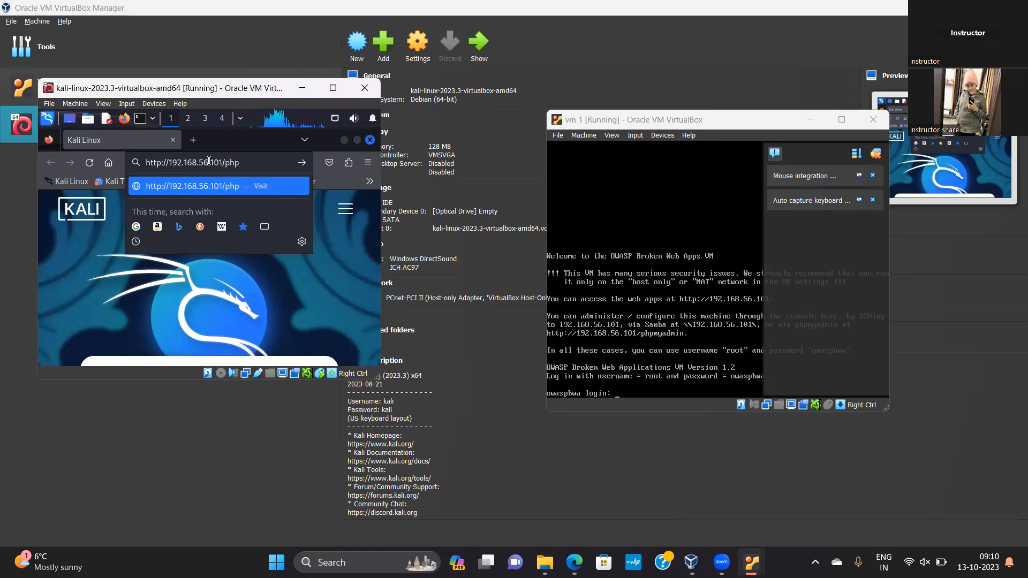
type("myadmin")
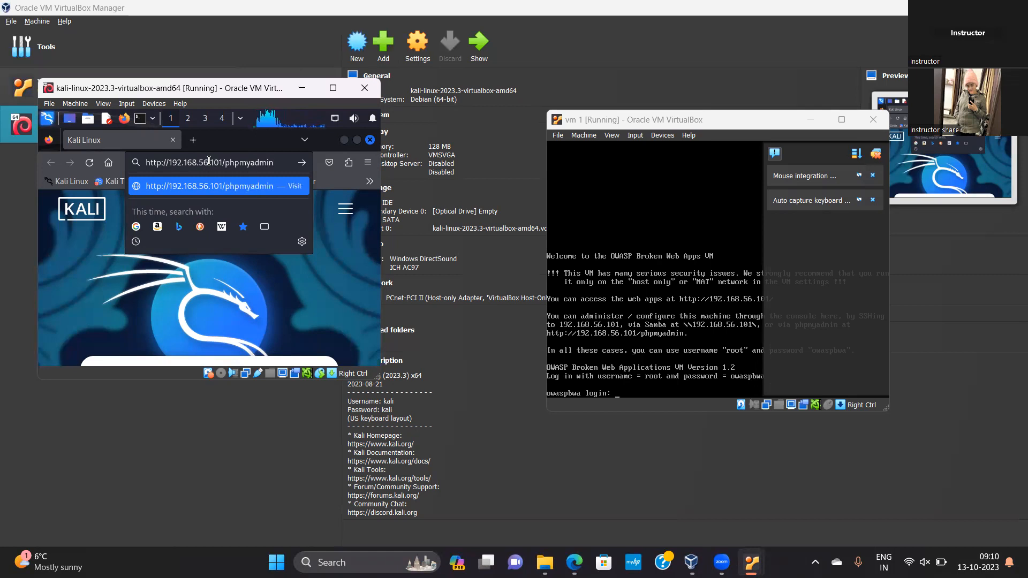
key("Return")
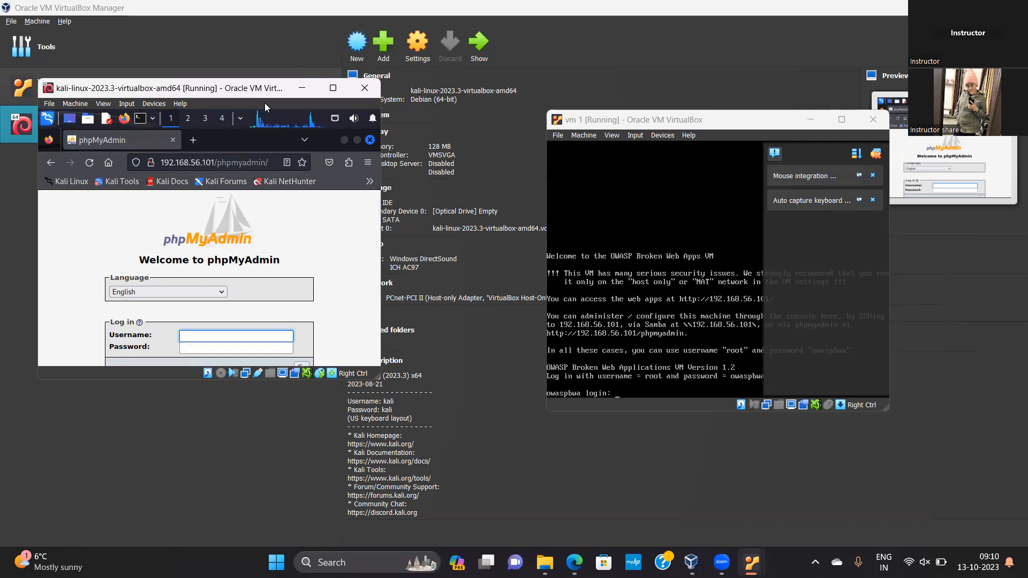
Maximize the Kali window and load the OWASP machine's home page at 192.168.56.101/ in the browser
key("super+Up")
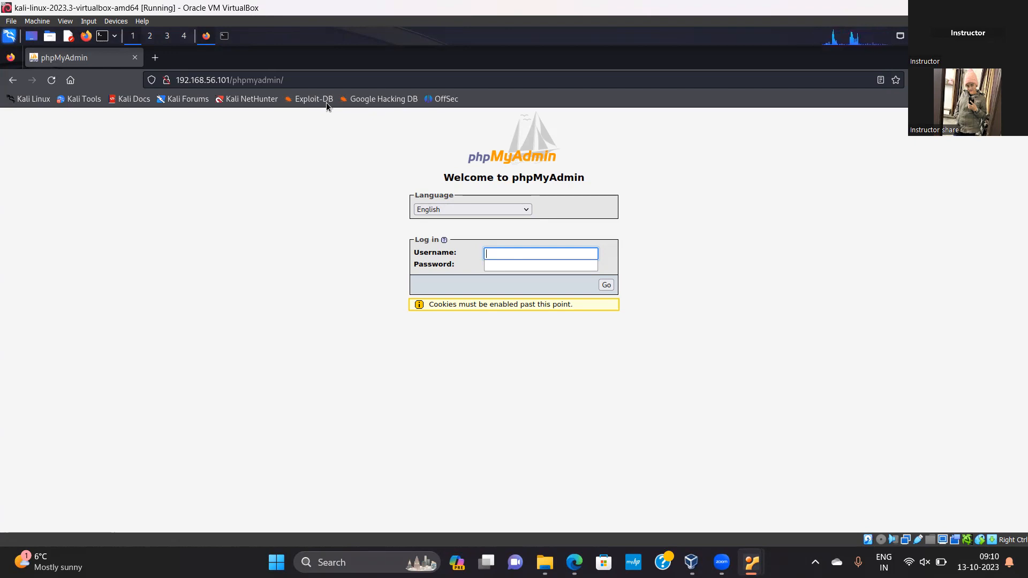
left_click(152, 74)
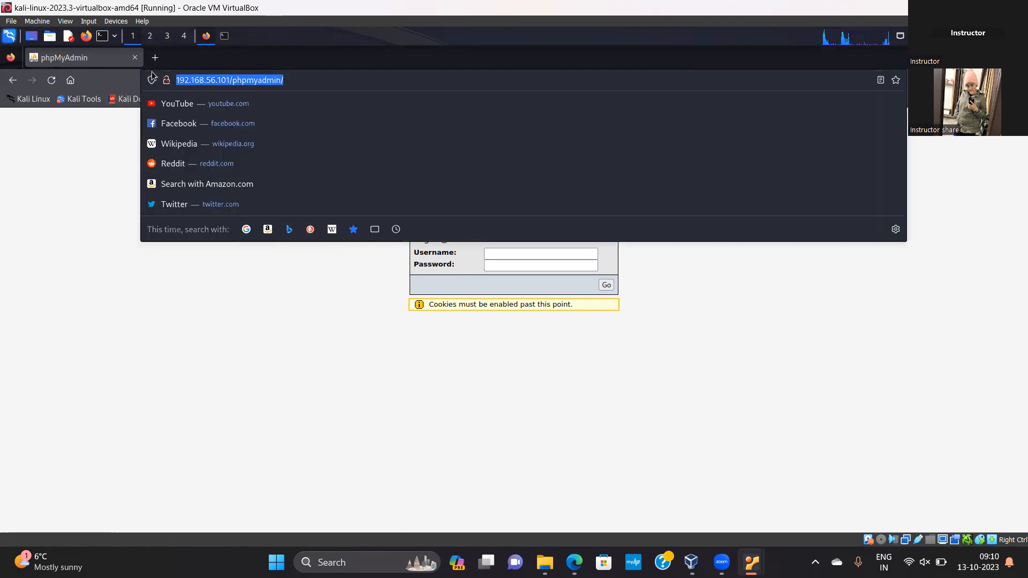
key("End")
key("BackSpace")
key("BackSpace")
key("BackSpace")
key("BackSpace")
key("BackSpace")
key("BackSpace")
key("BackSpace")
key("BackSpace")
key("BackSpace")
key("BackSpace")
key("BackSpace")
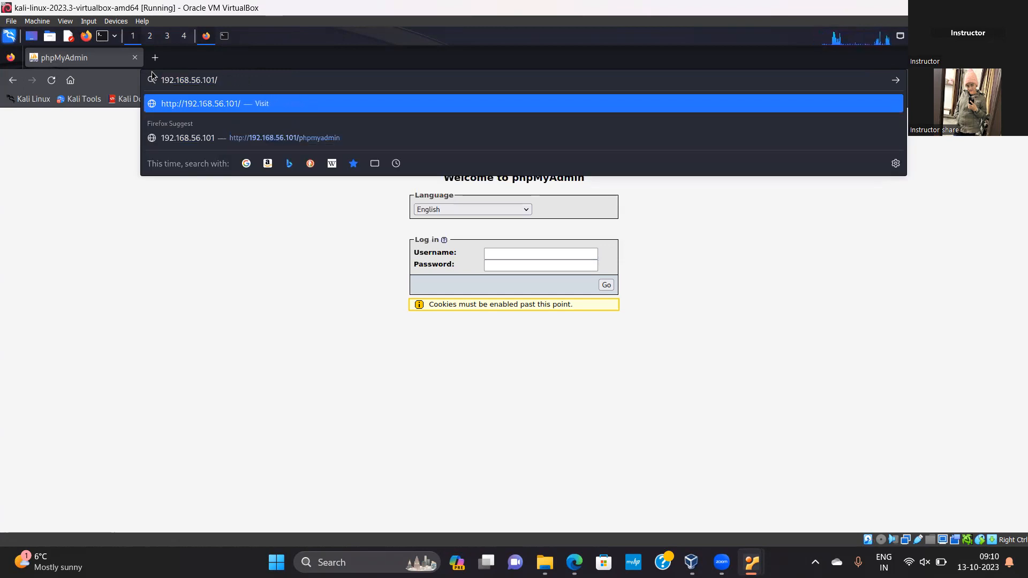
key("Return")
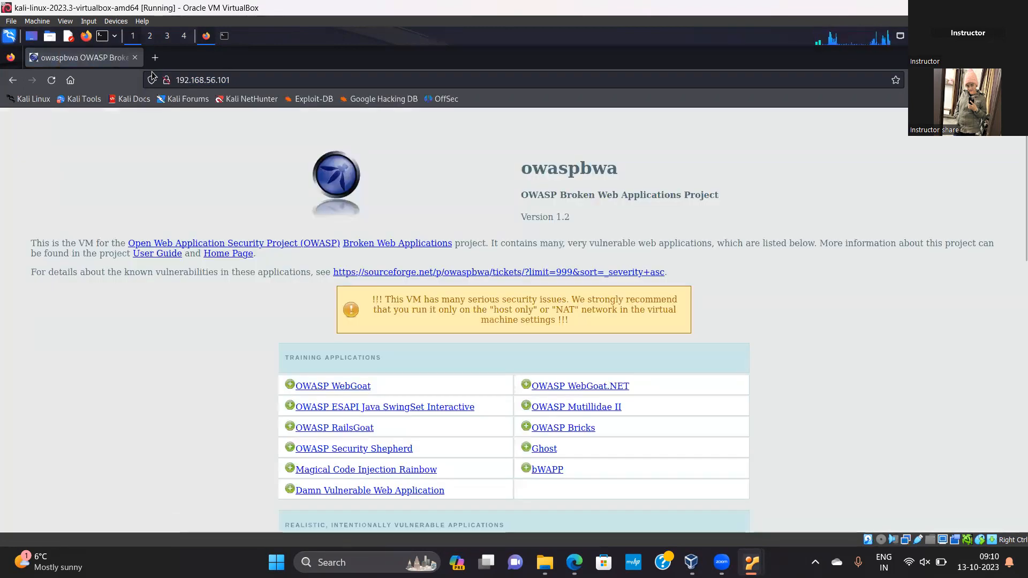